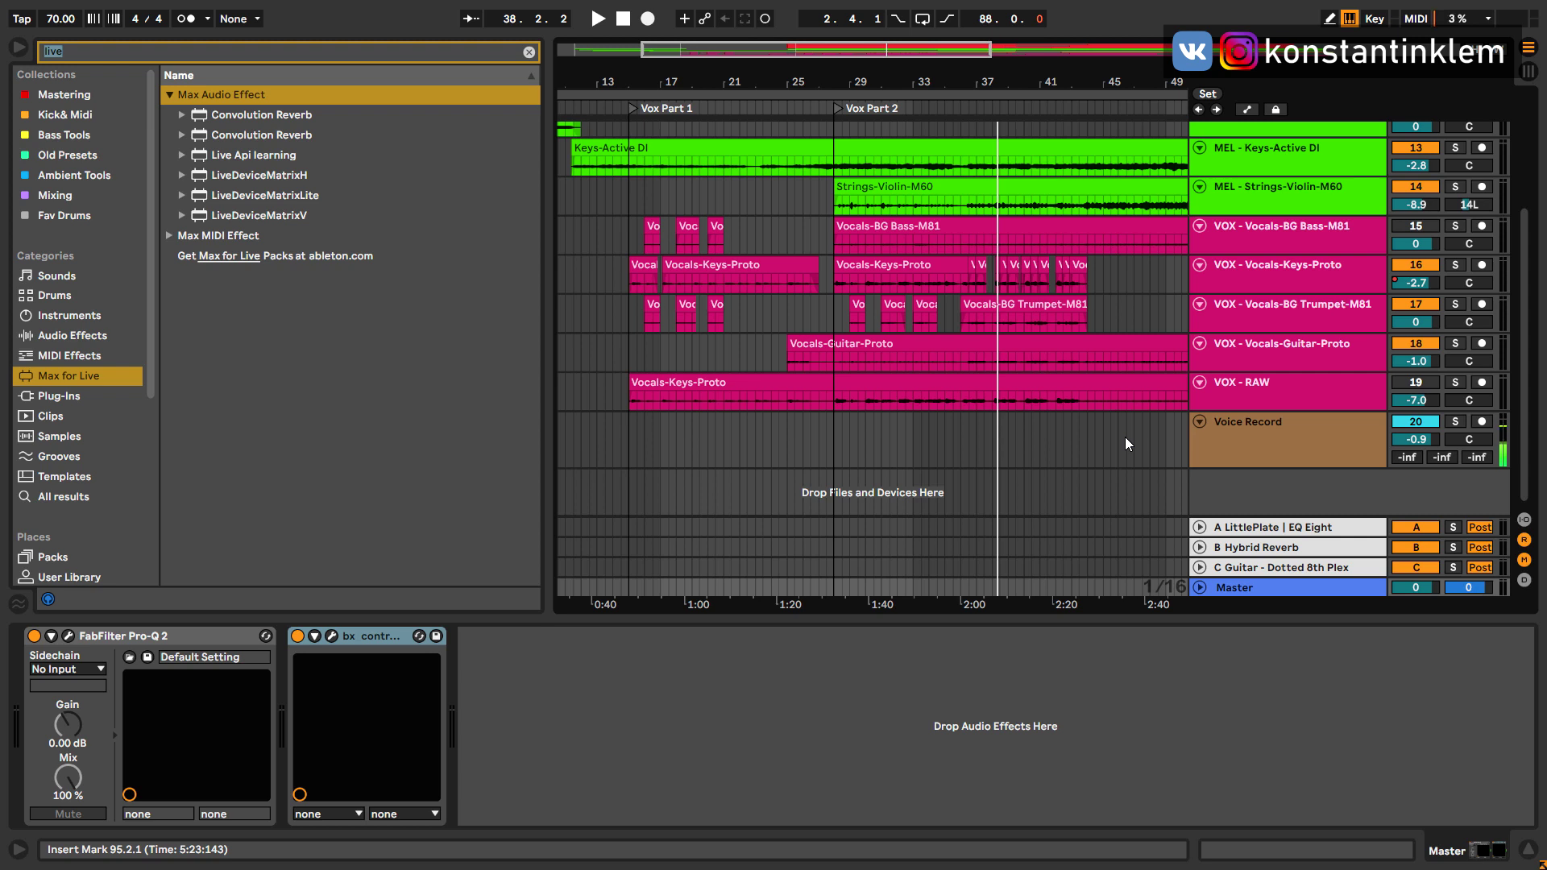
Step: Select LiveDeviceMatrixH among the Max for Live results for 'live'
left_click(256, 177)
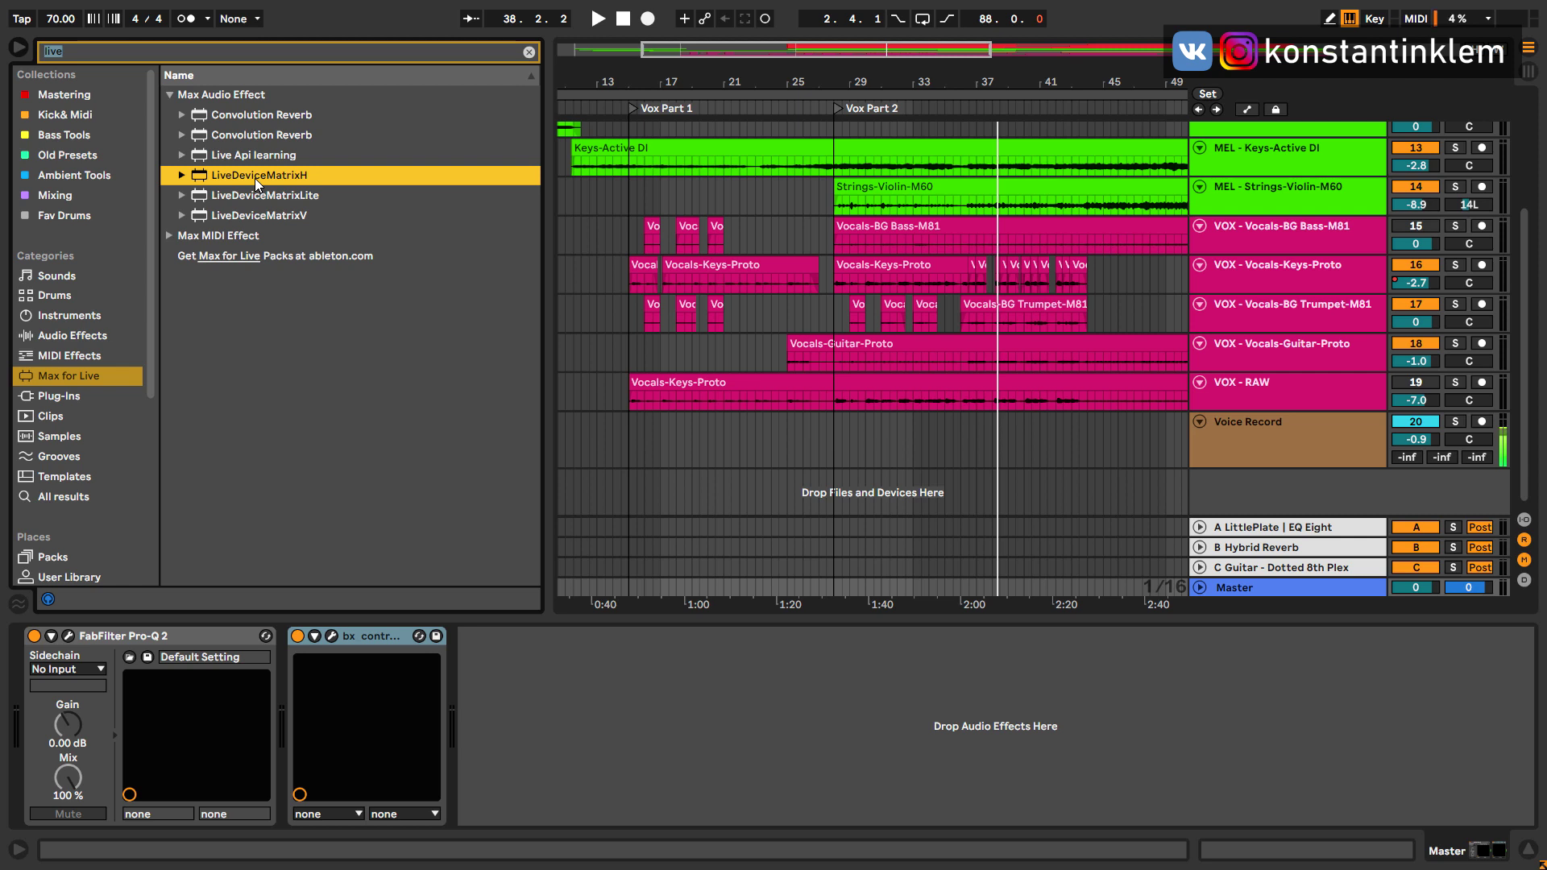
Step: Load LiveDeviceMatrixH onto the Master track, open its Device Matrix window and nudge it up
left_click_drag(255, 178, 569, 718)
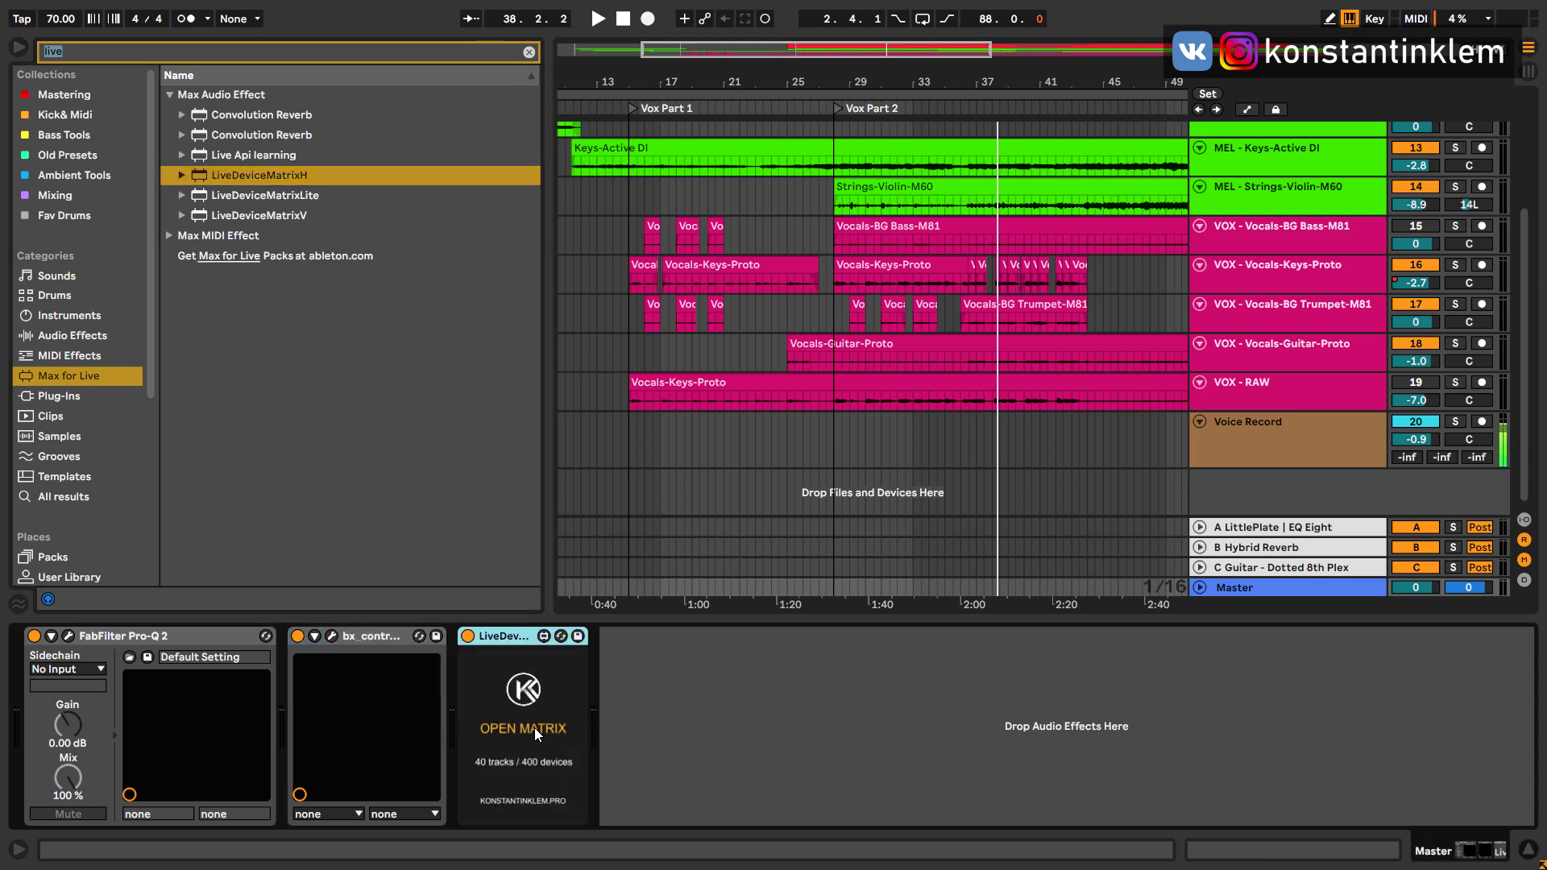
left_click(534, 729)
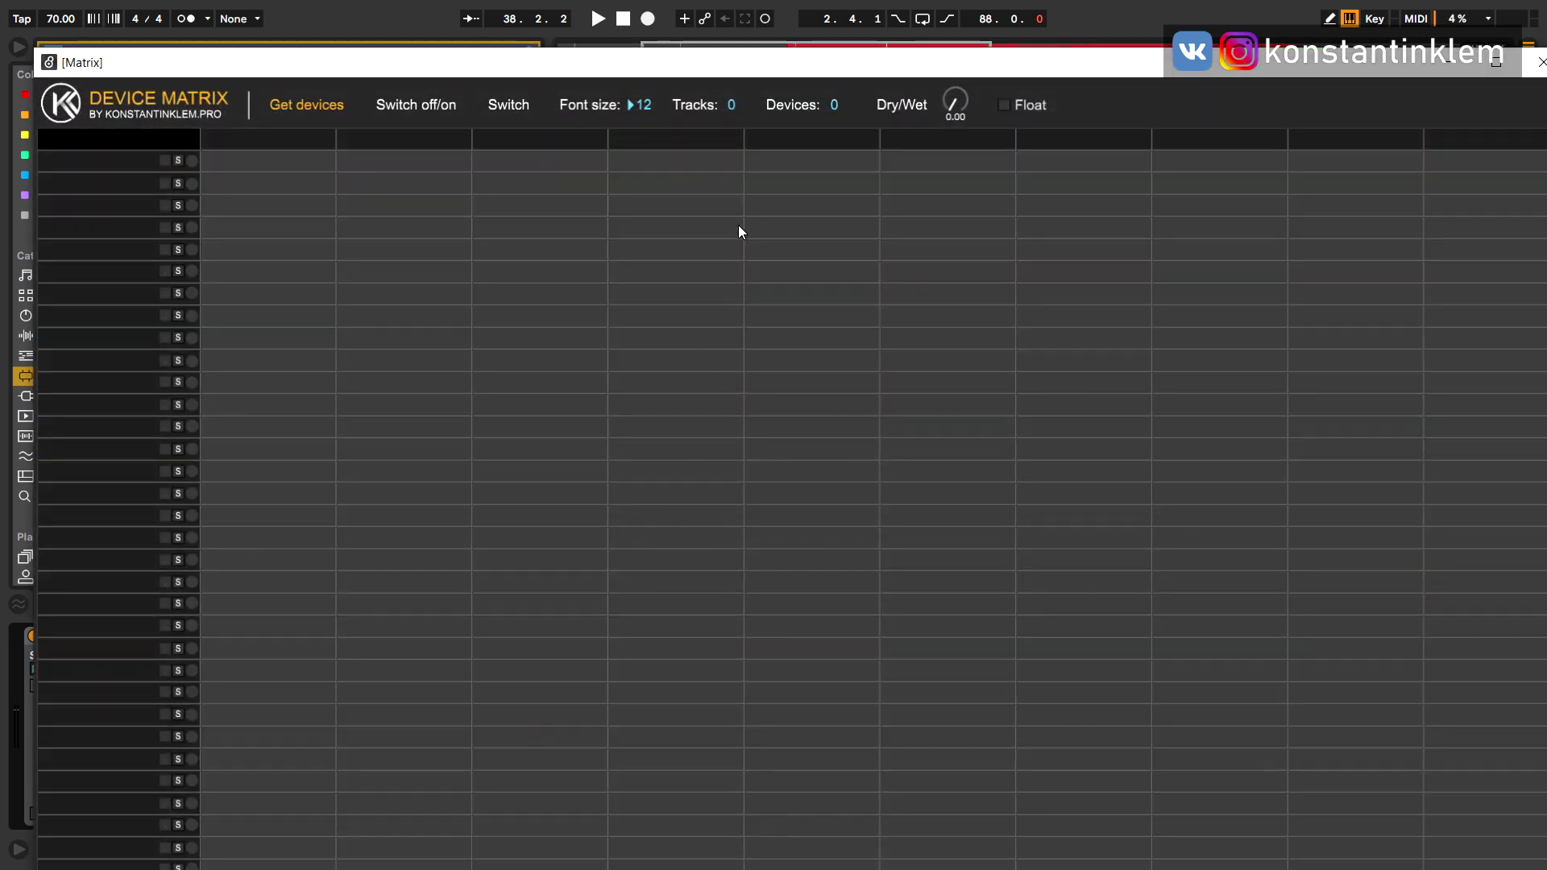
left_click_drag(751, 77, 752, 57)
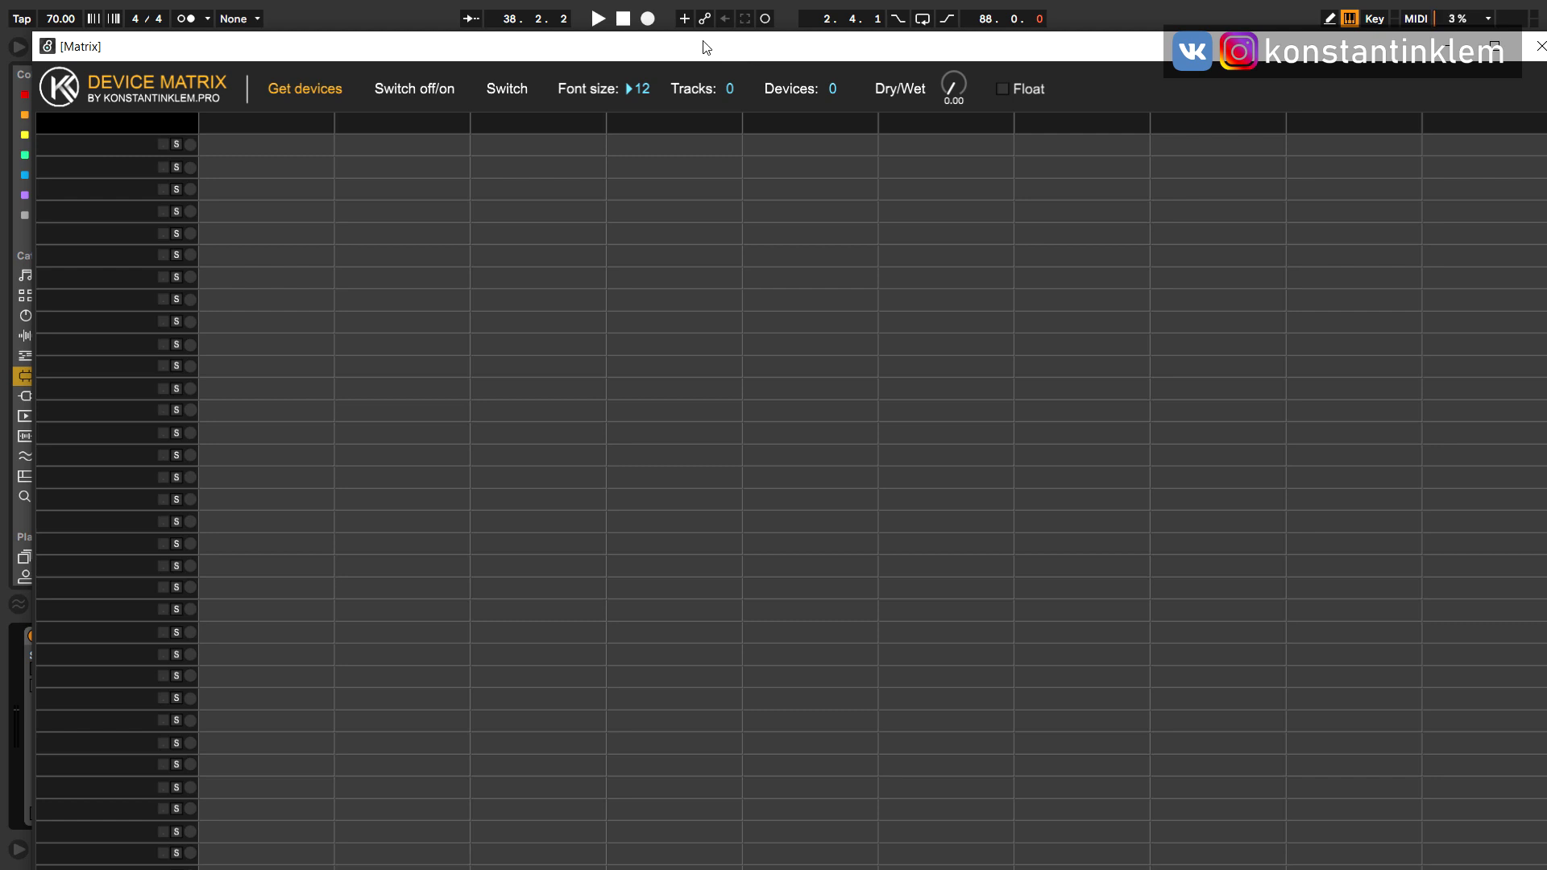
Step: Load all 24 tracks and 63 devices into the matrix and set its window to float
left_click(297, 91)
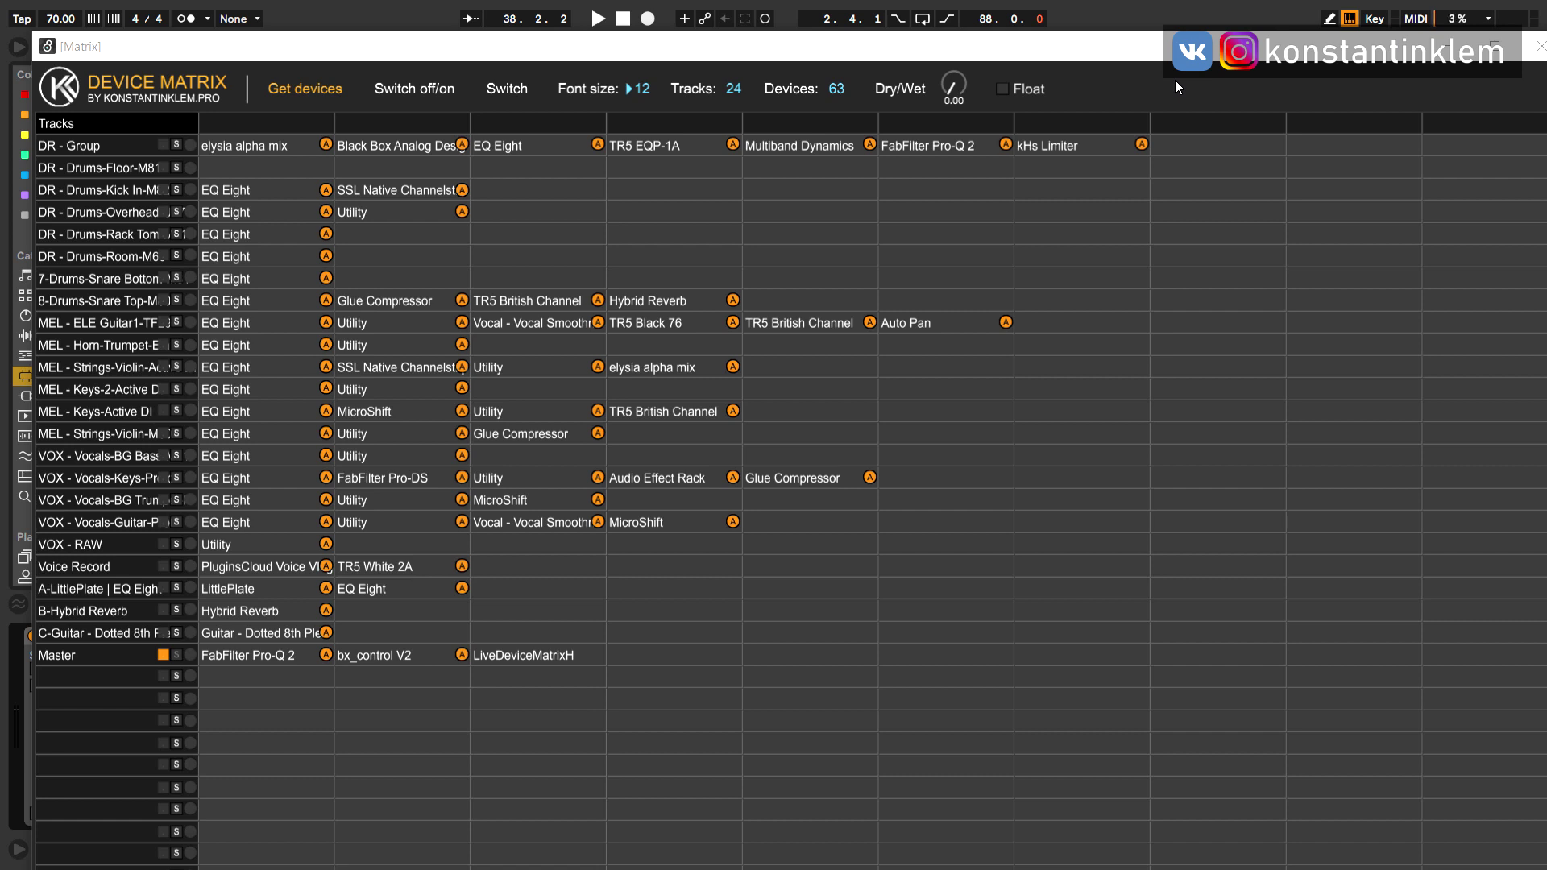
left_click(1004, 89)
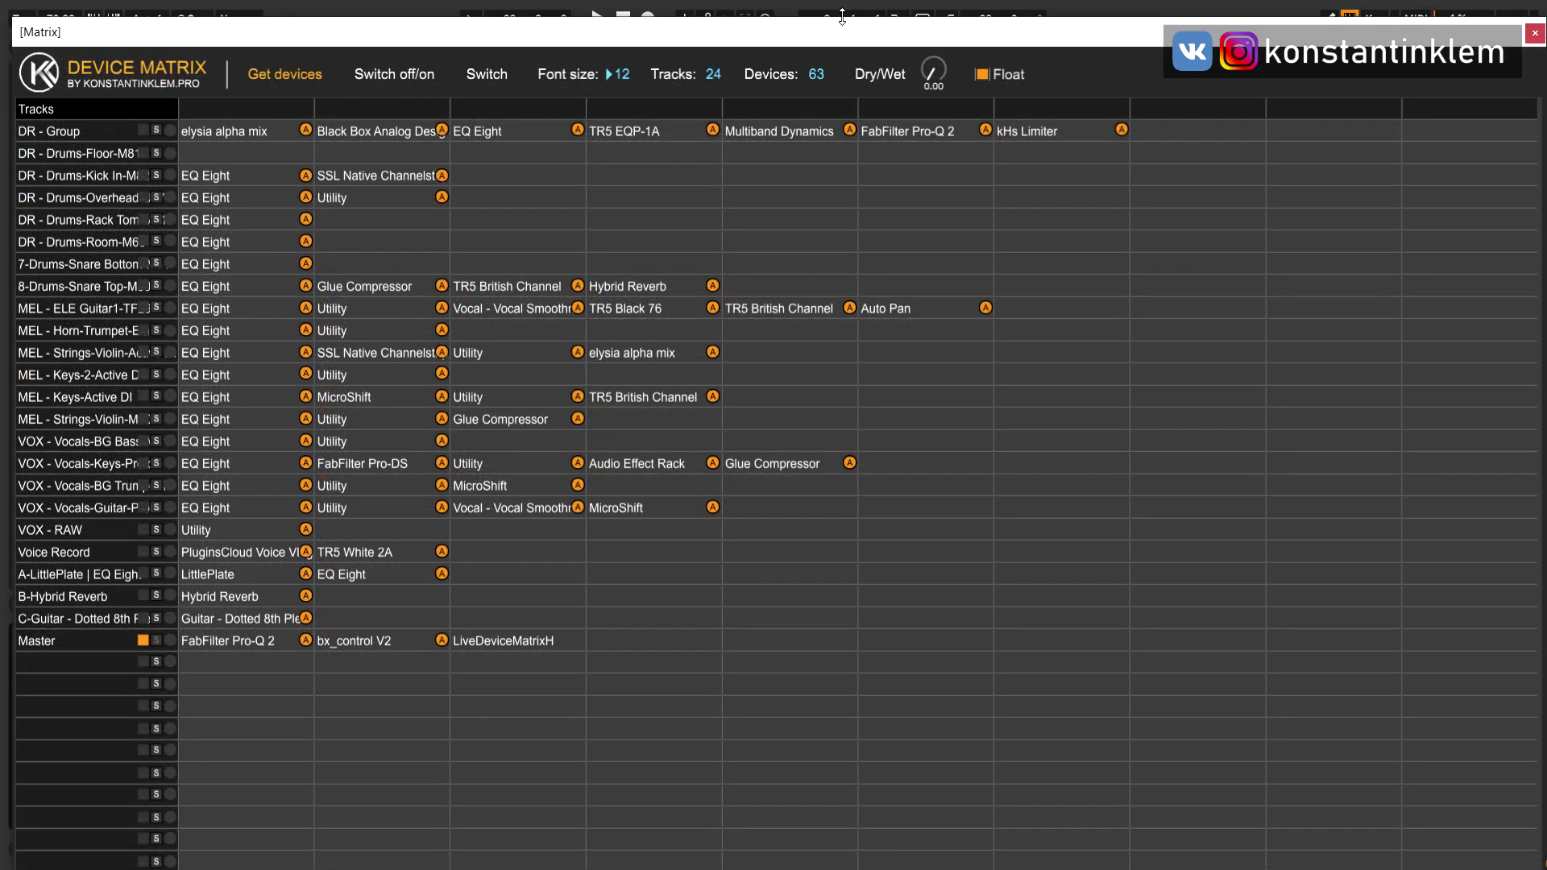
Step: Hide the browser, shrink the matrix window over the arrangement, and start playback there
left_click_drag(842, 16, 846, 137)
left_click(84, 51)
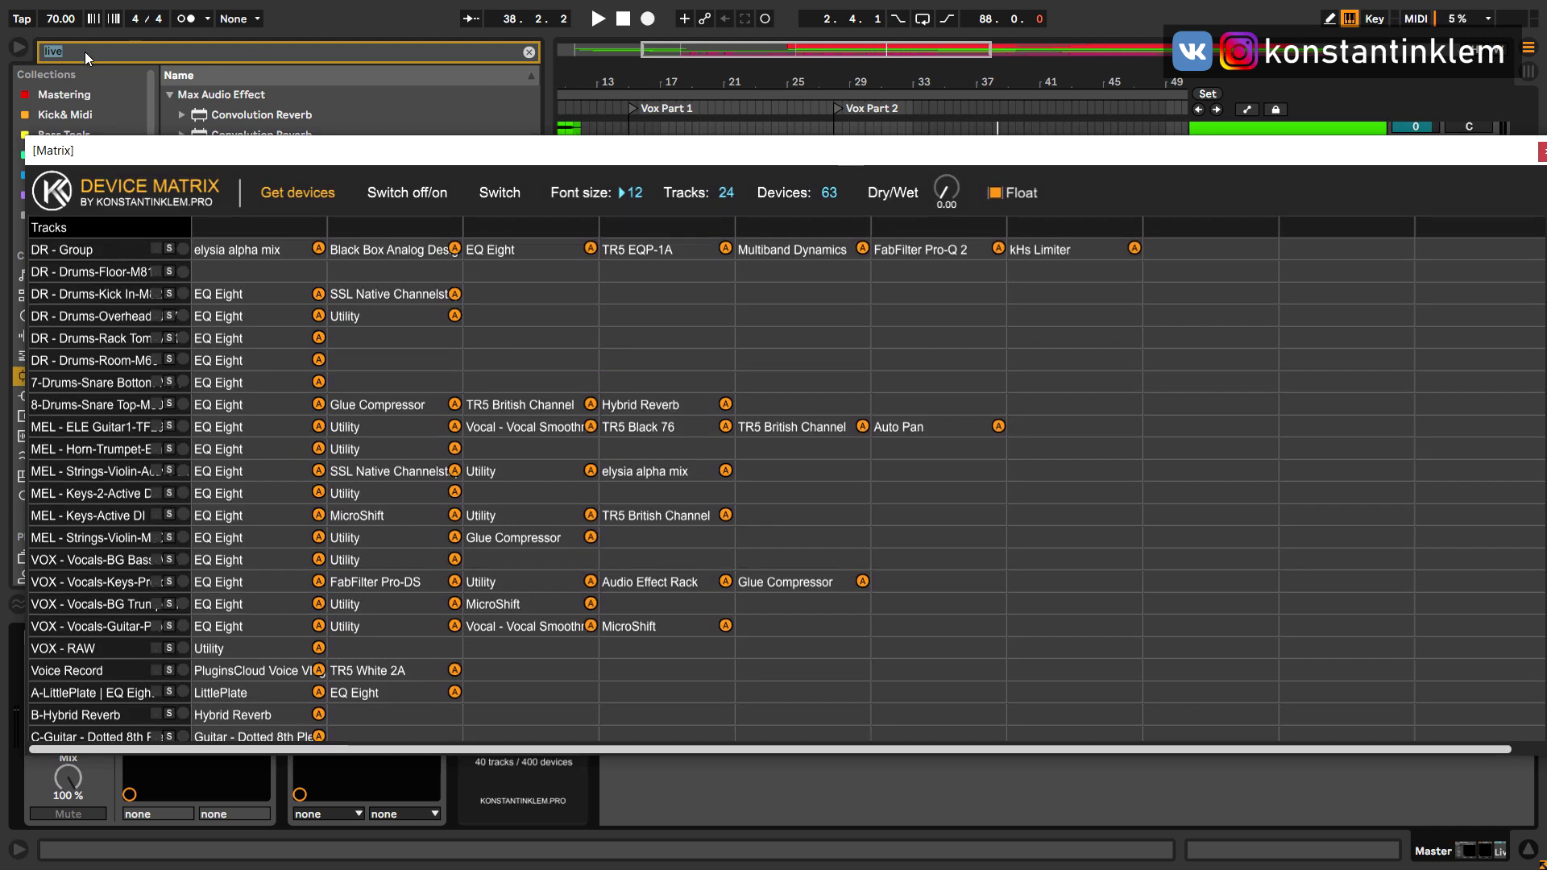
left_click(18, 47)
mouse_move(696, 159)
left_mouse_down()
mouse_move(830, 147)
mouse_move(709, 144)
left_mouse_up()
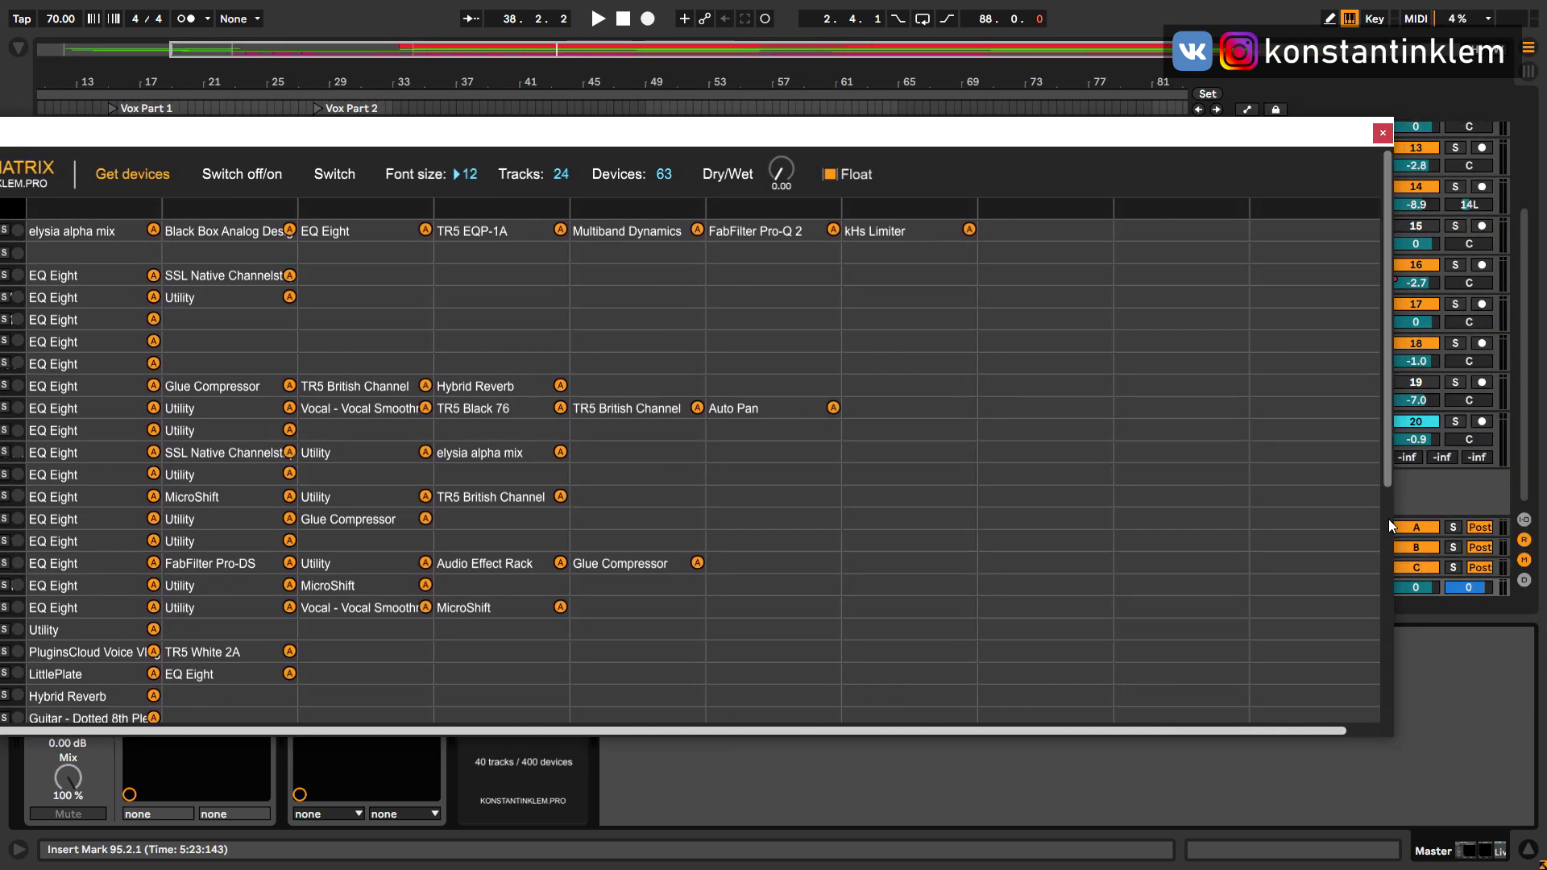
left_click_drag(1393, 518, 1063, 518)
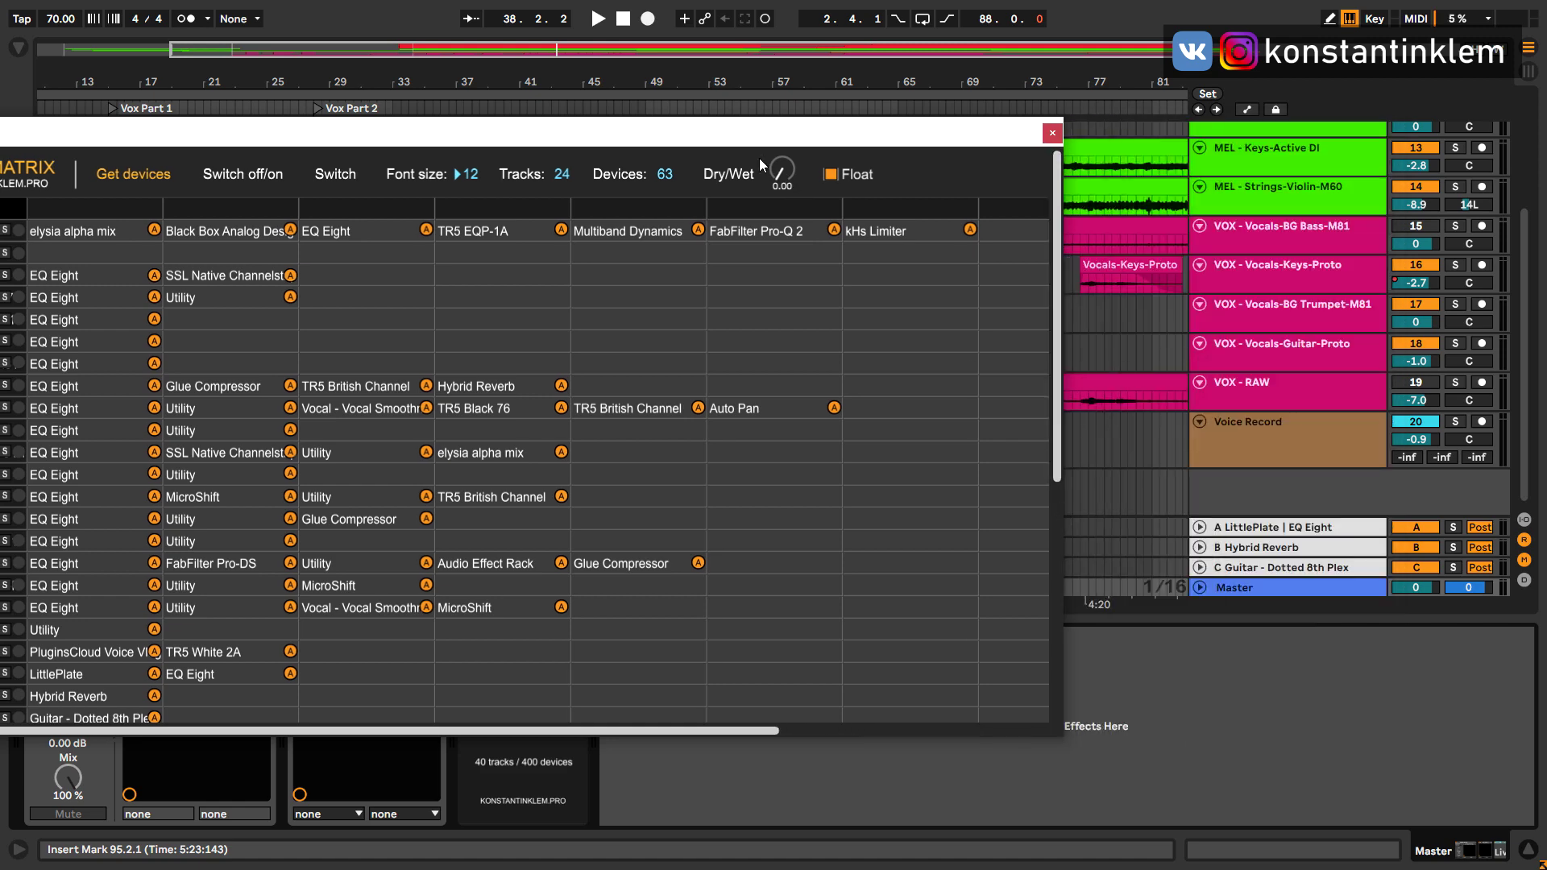
left_click_drag(718, 138, 1116, 229)
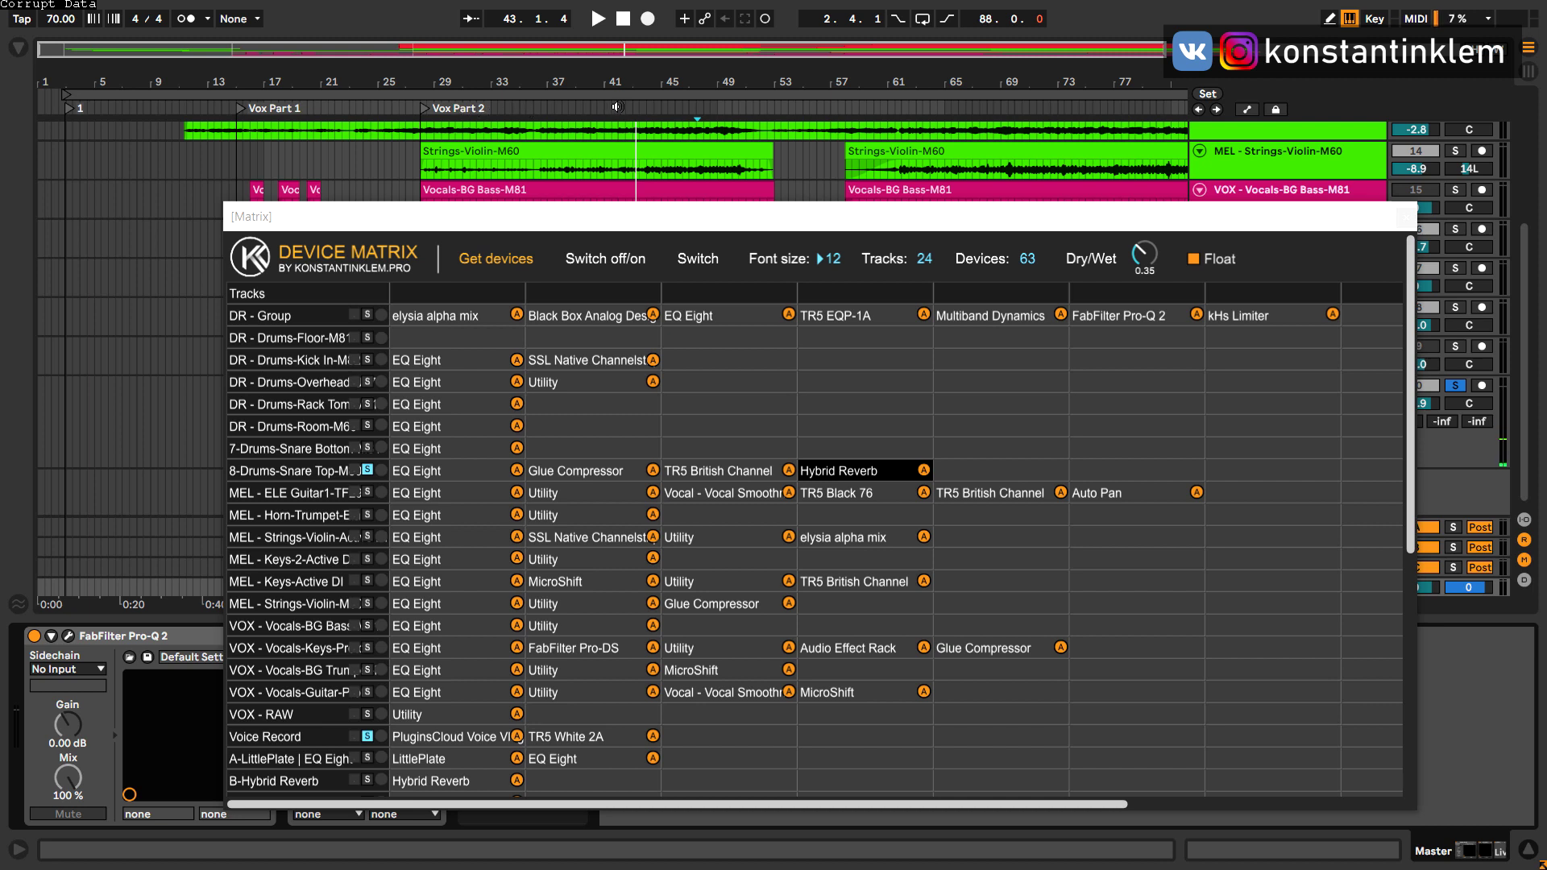
left_click(617, 107)
Step: Toggle Snare Top's Hybrid Reverb and TR5 British Channel off and on, then stop and view EQ Eight
left_click(924, 471)
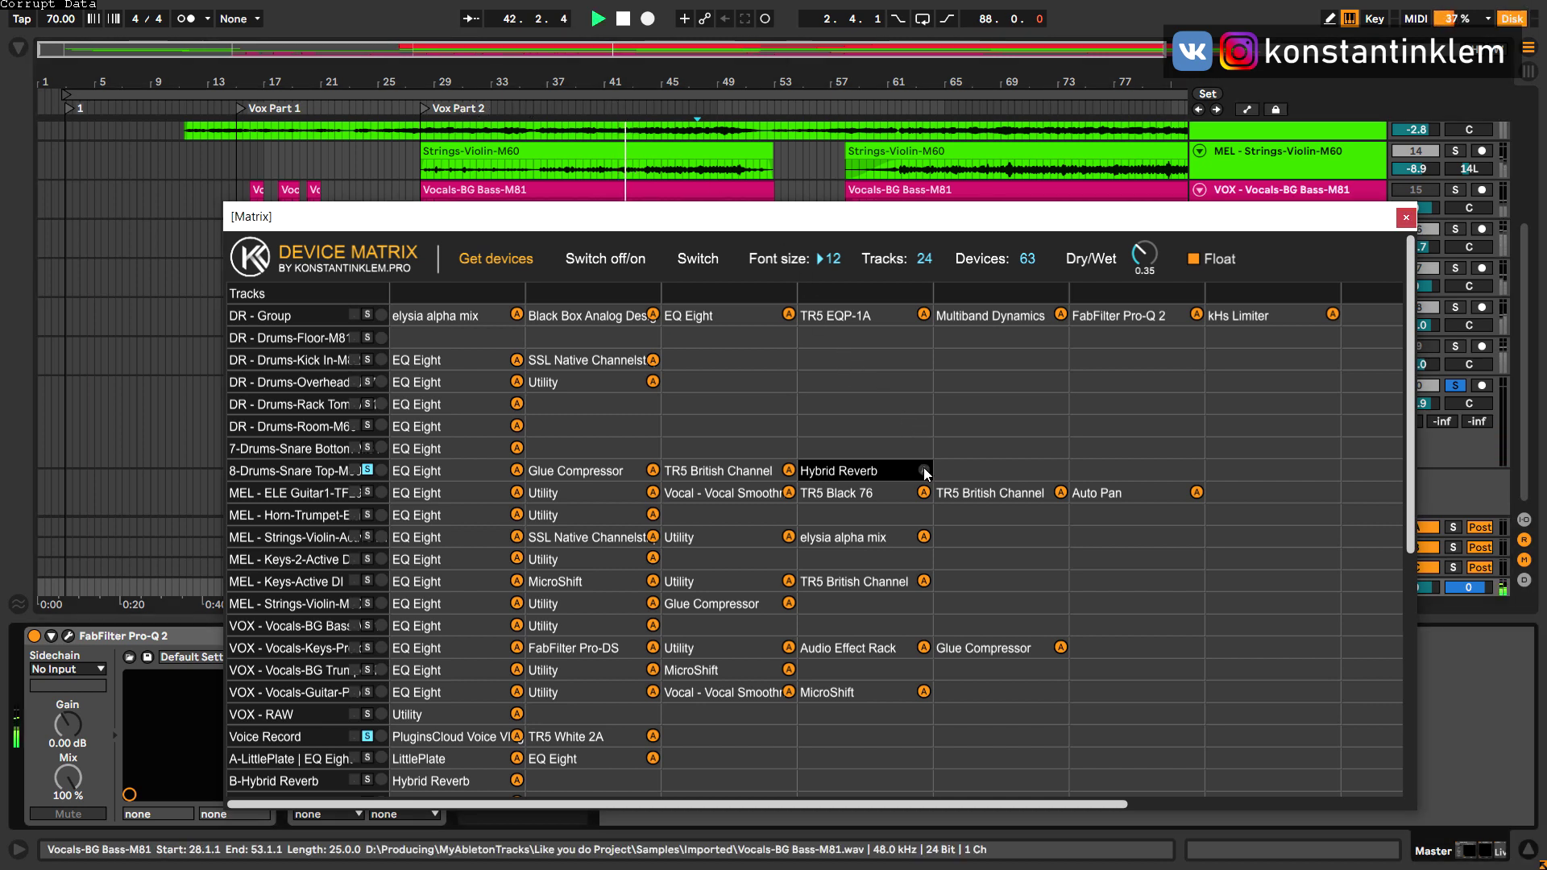
left_click(789, 470)
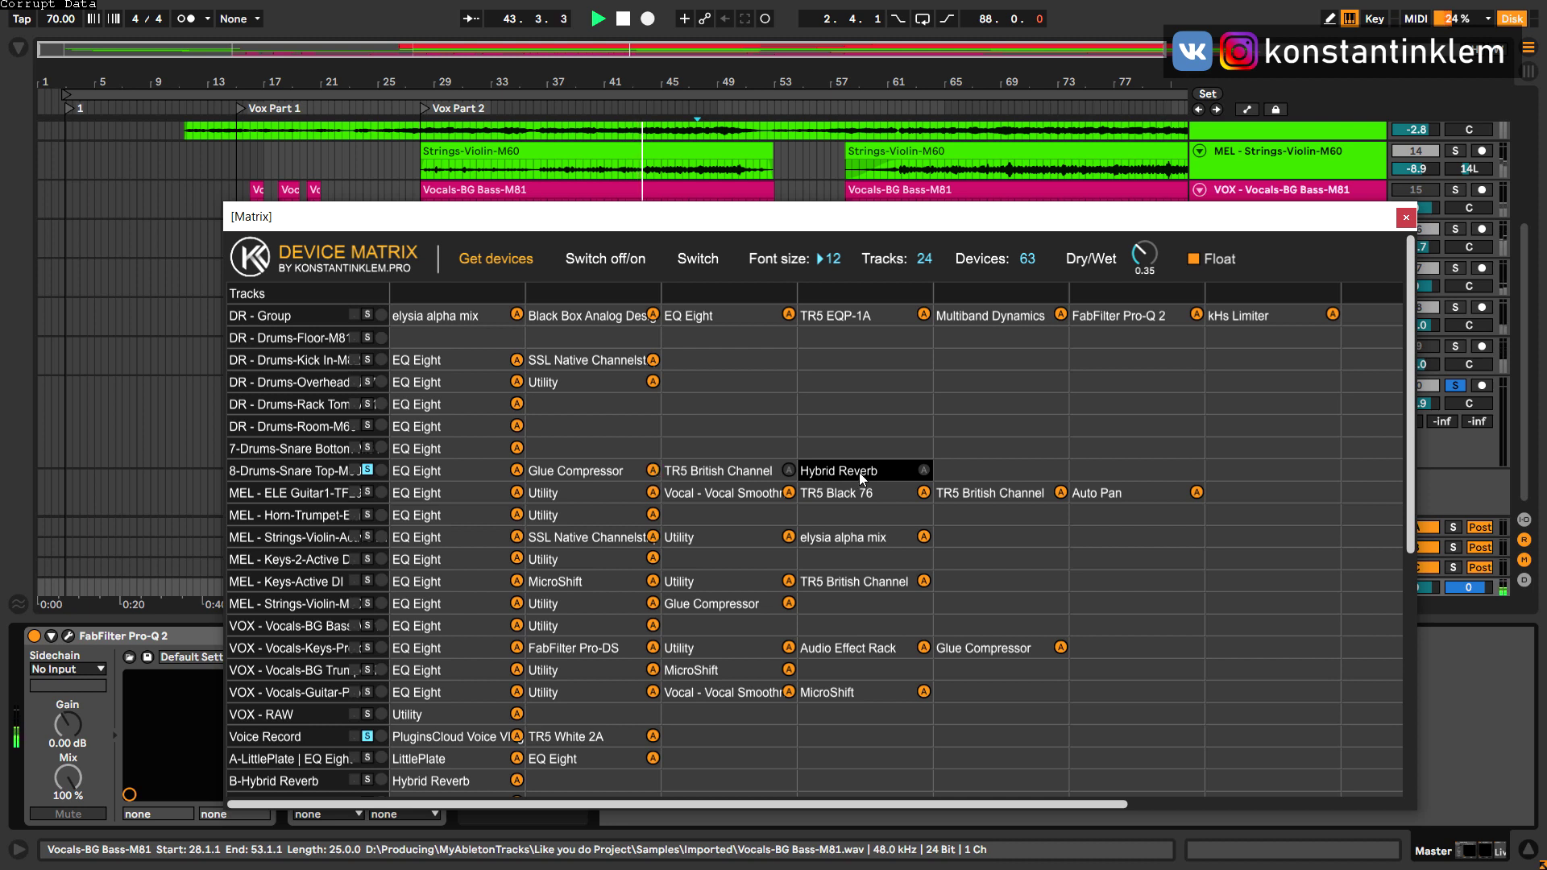
left_click(790, 470)
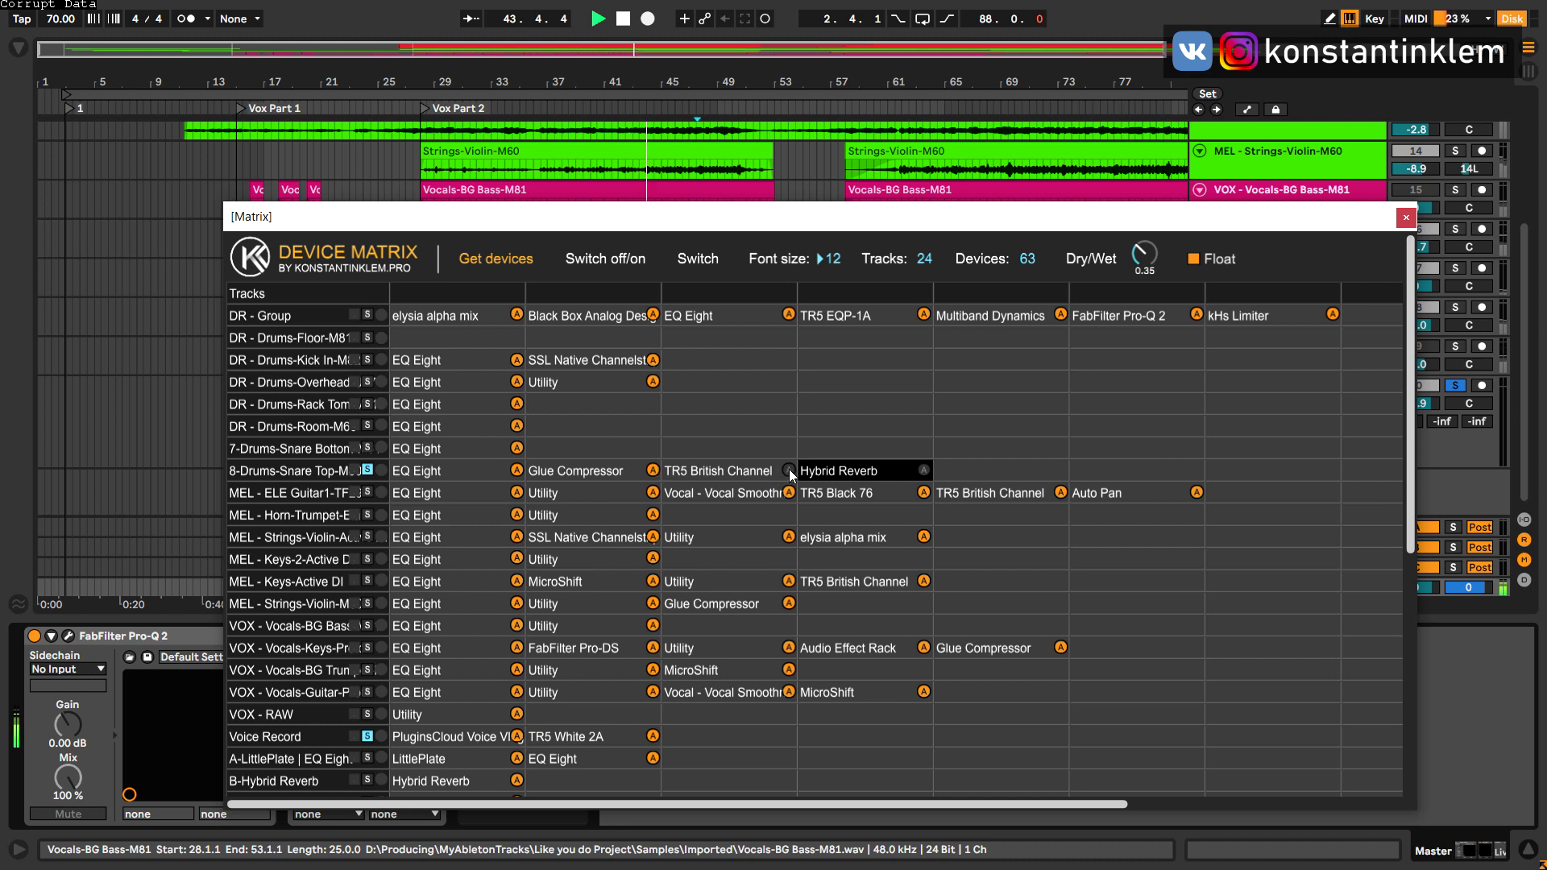
left_click(925, 470)
key("space")
left_click(448, 472)
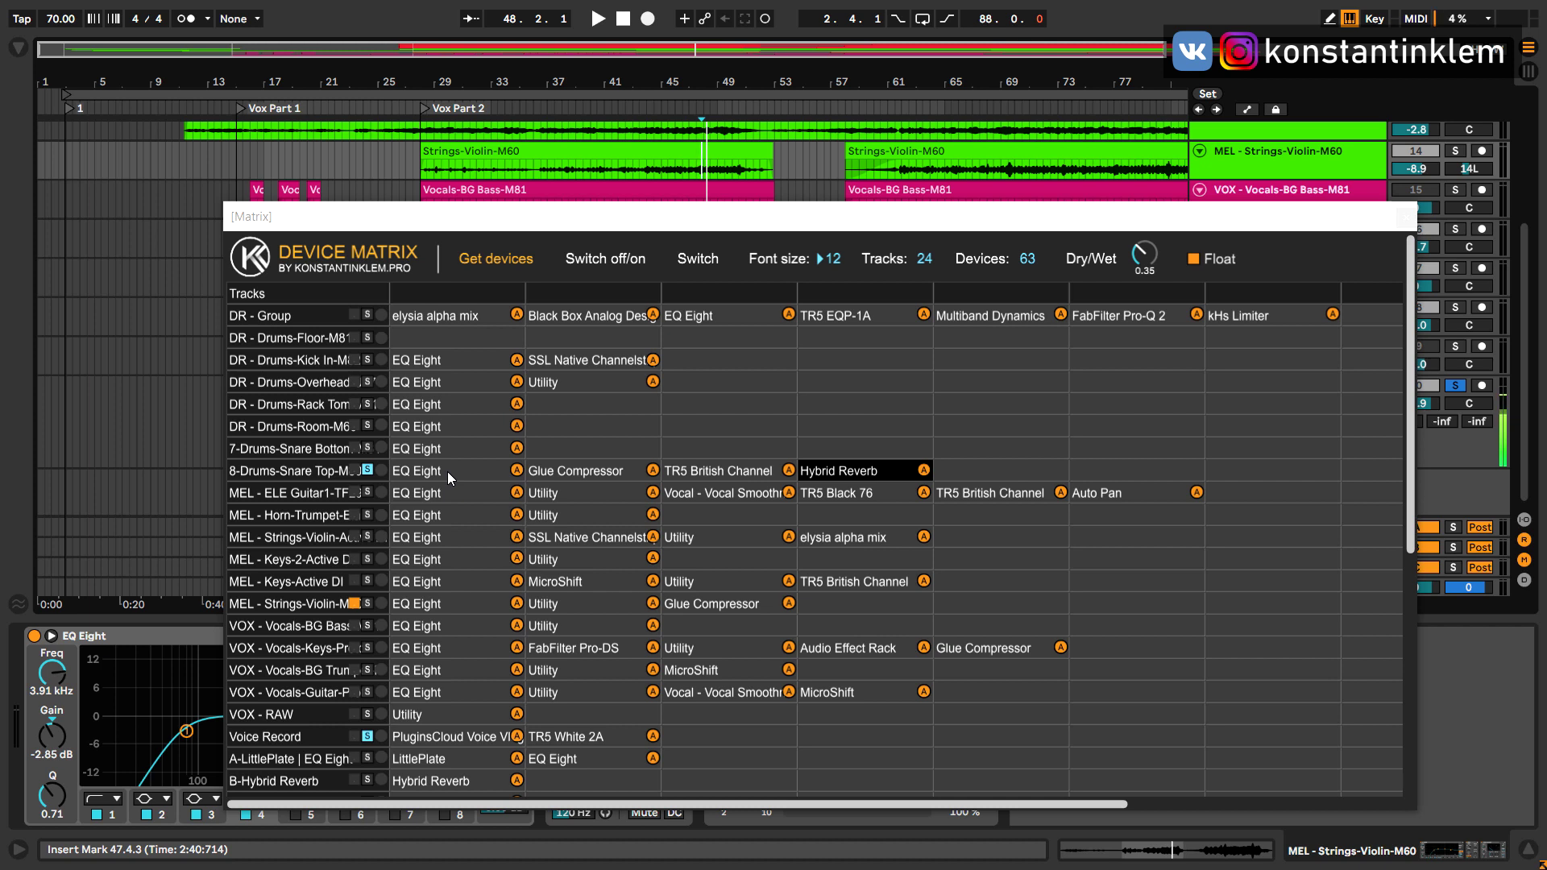
Step: During playback, switch all Snare Top devices off and on twice, then stop and unsolo the track
key("space")
left_click(381, 469)
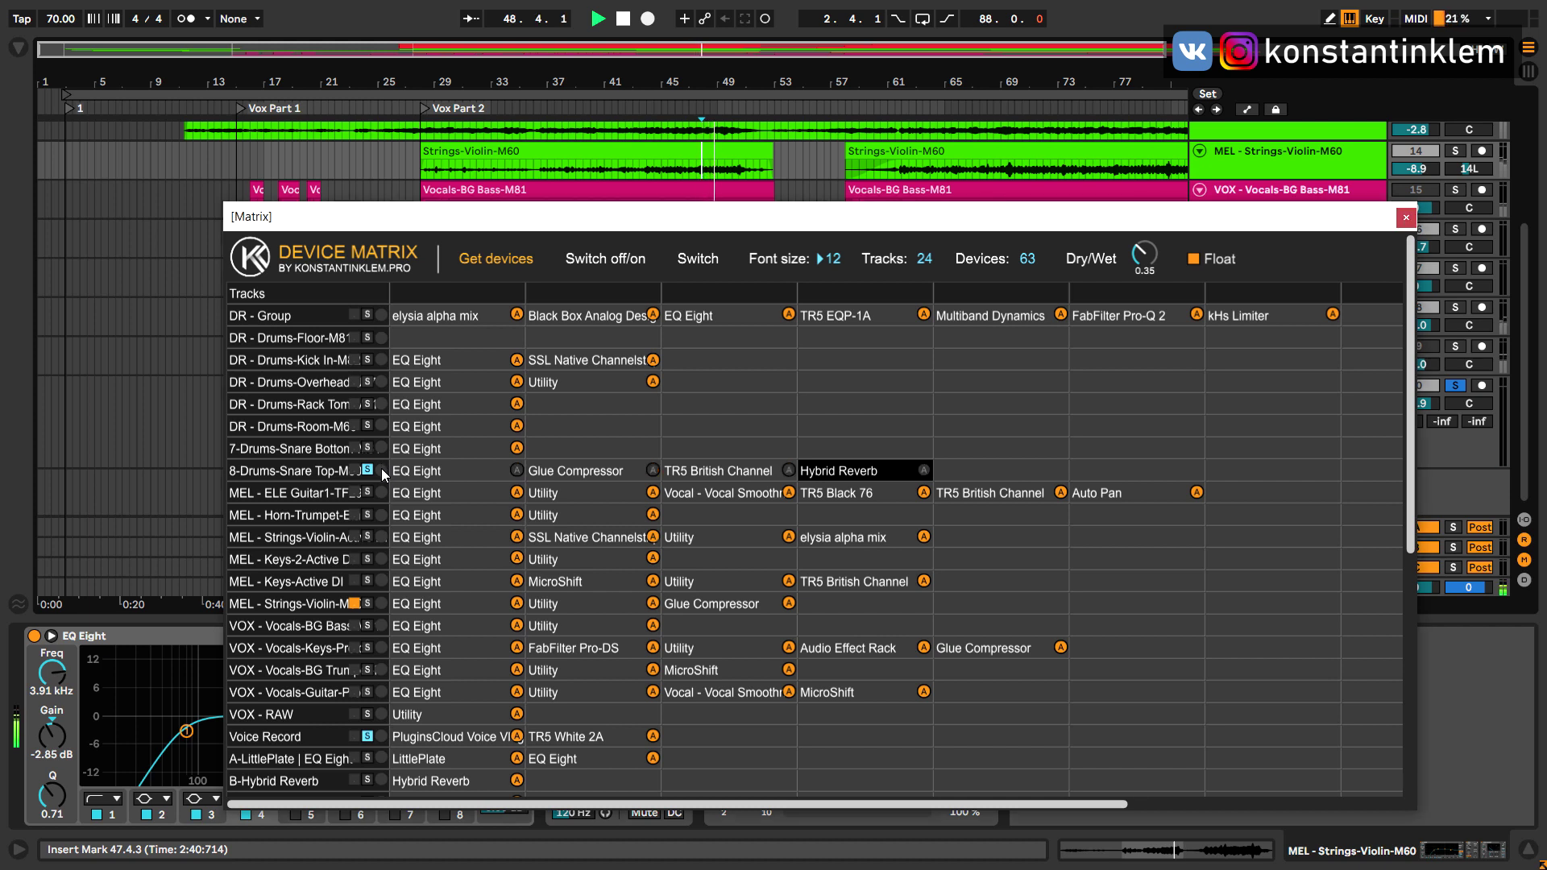
left_click(382, 470)
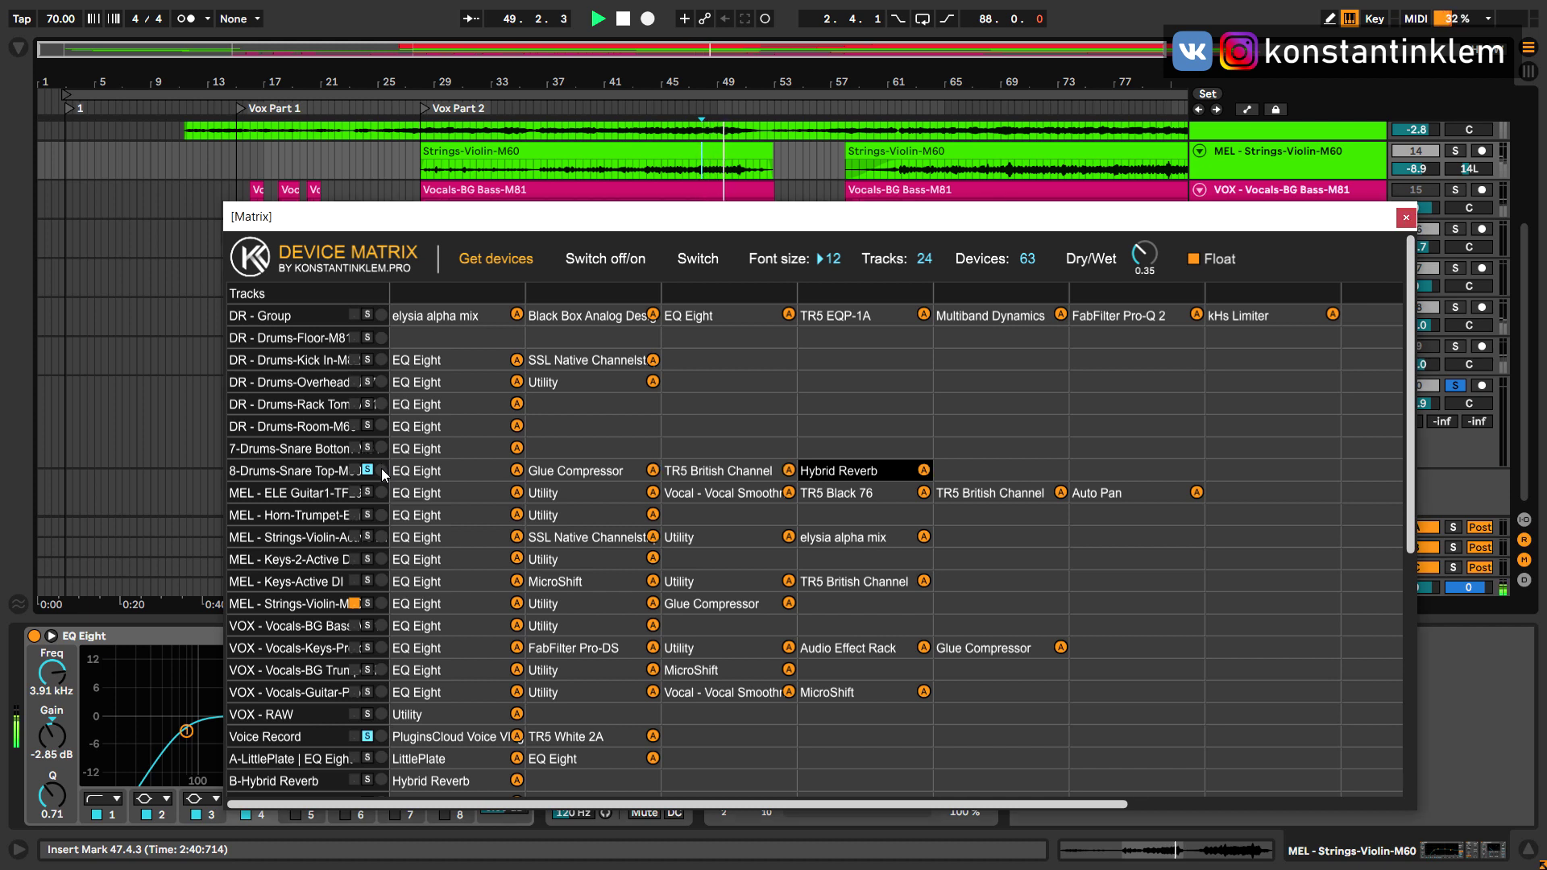
left_click(380, 467)
left_click(380, 467)
key("space")
left_click(369, 470)
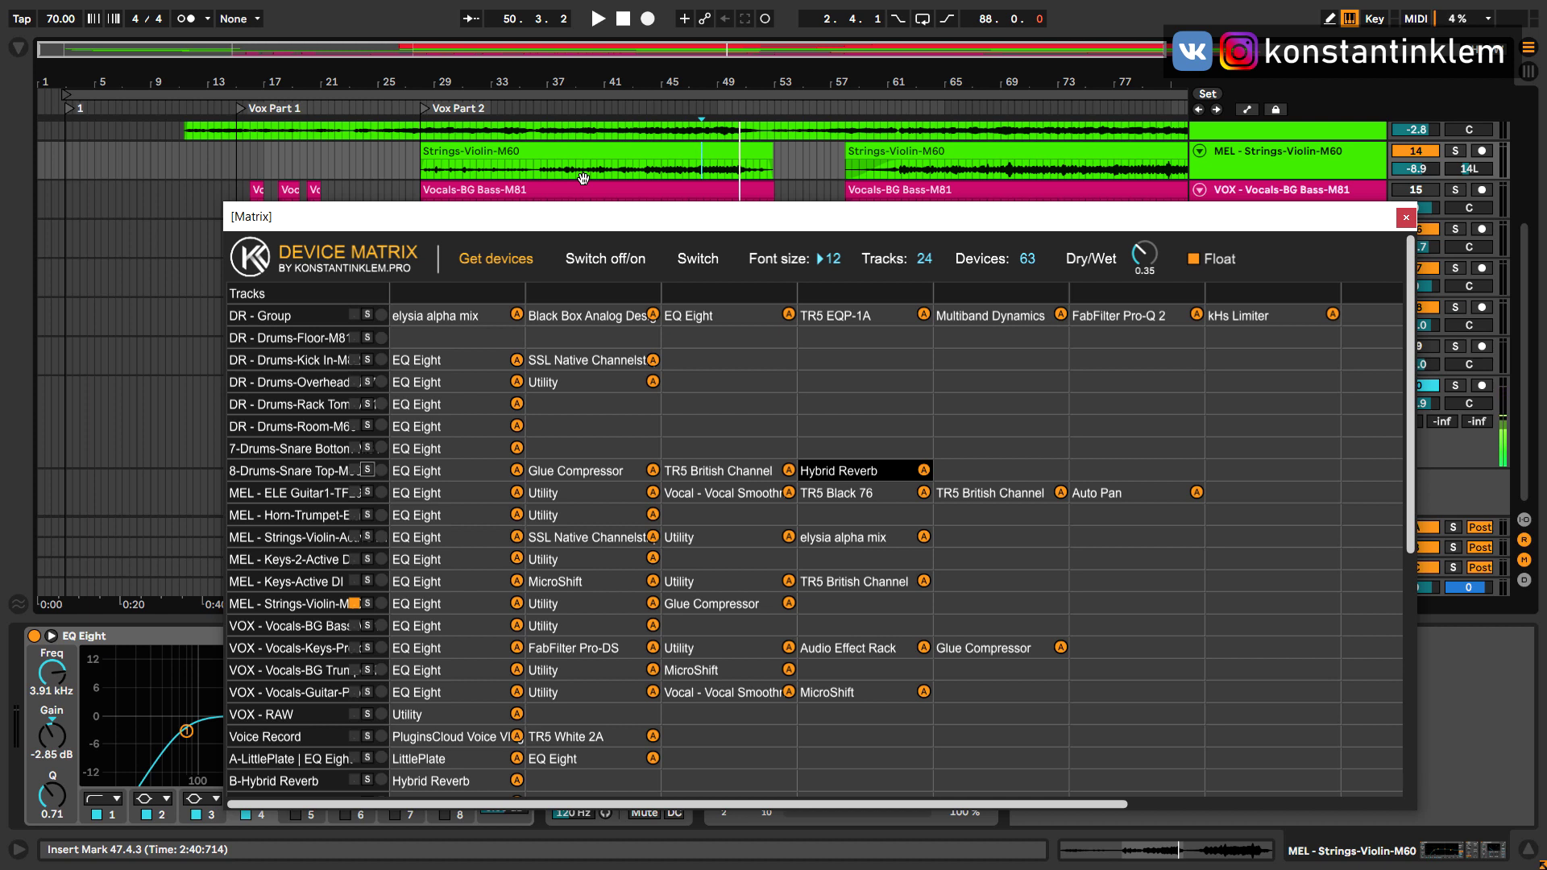
Step: Start playback and solo Snare Top, Violin Strings, Keys-2-Active, Keys-Active DI and Horn-Trumpet
key("space")
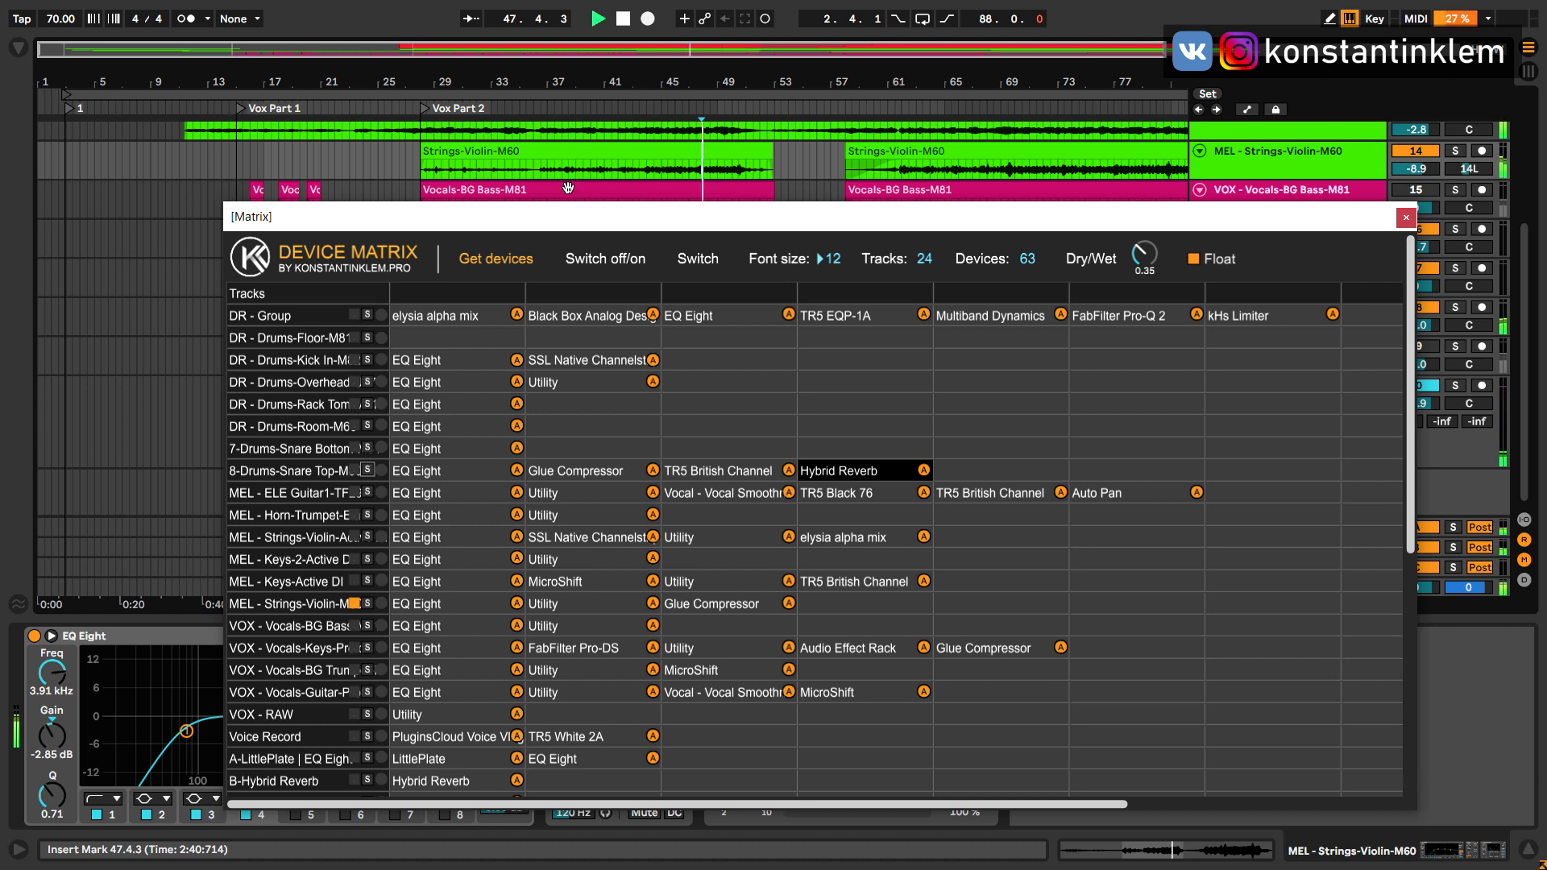
left_click(366, 470)
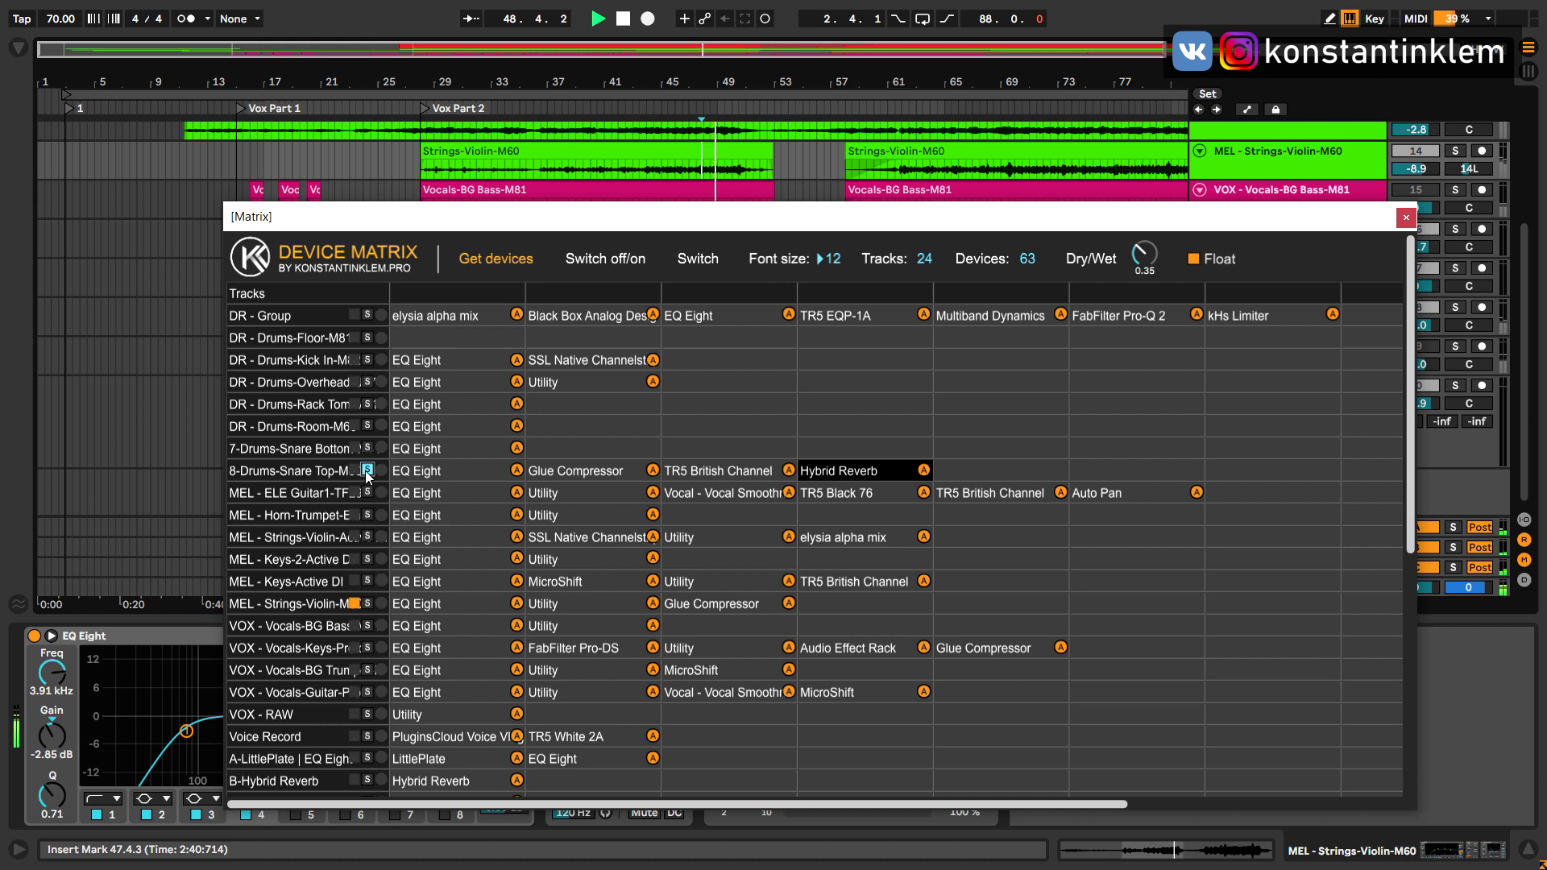
left_click(368, 537)
left_click(367, 559, "ctrl")
left_click(368, 581, "ctrl")
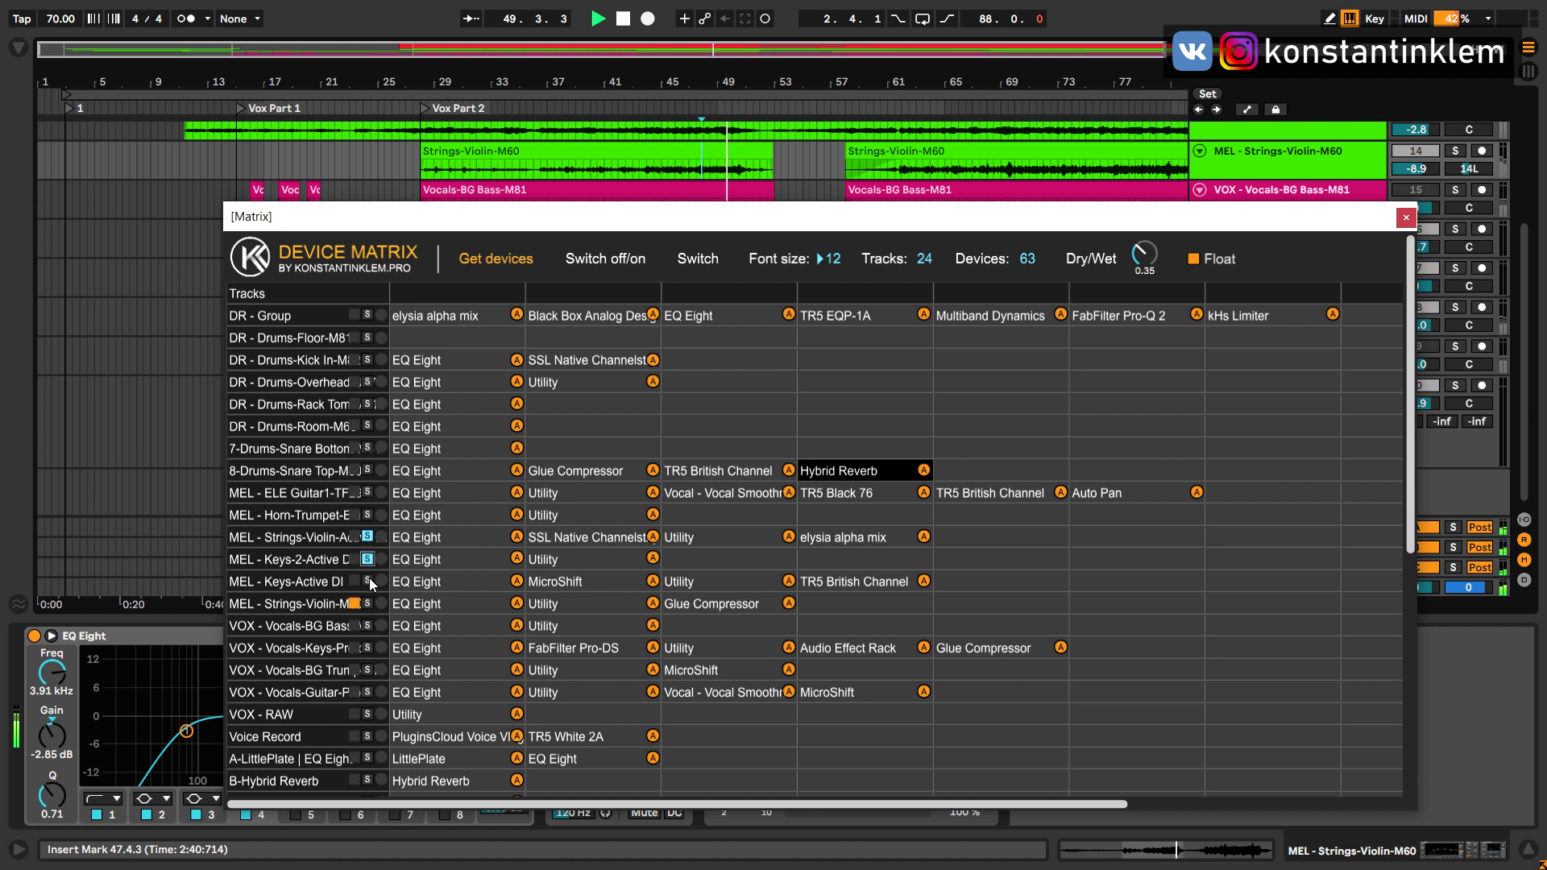
left_click(367, 515, "ctrl")
left_click(368, 470, "ctrl")
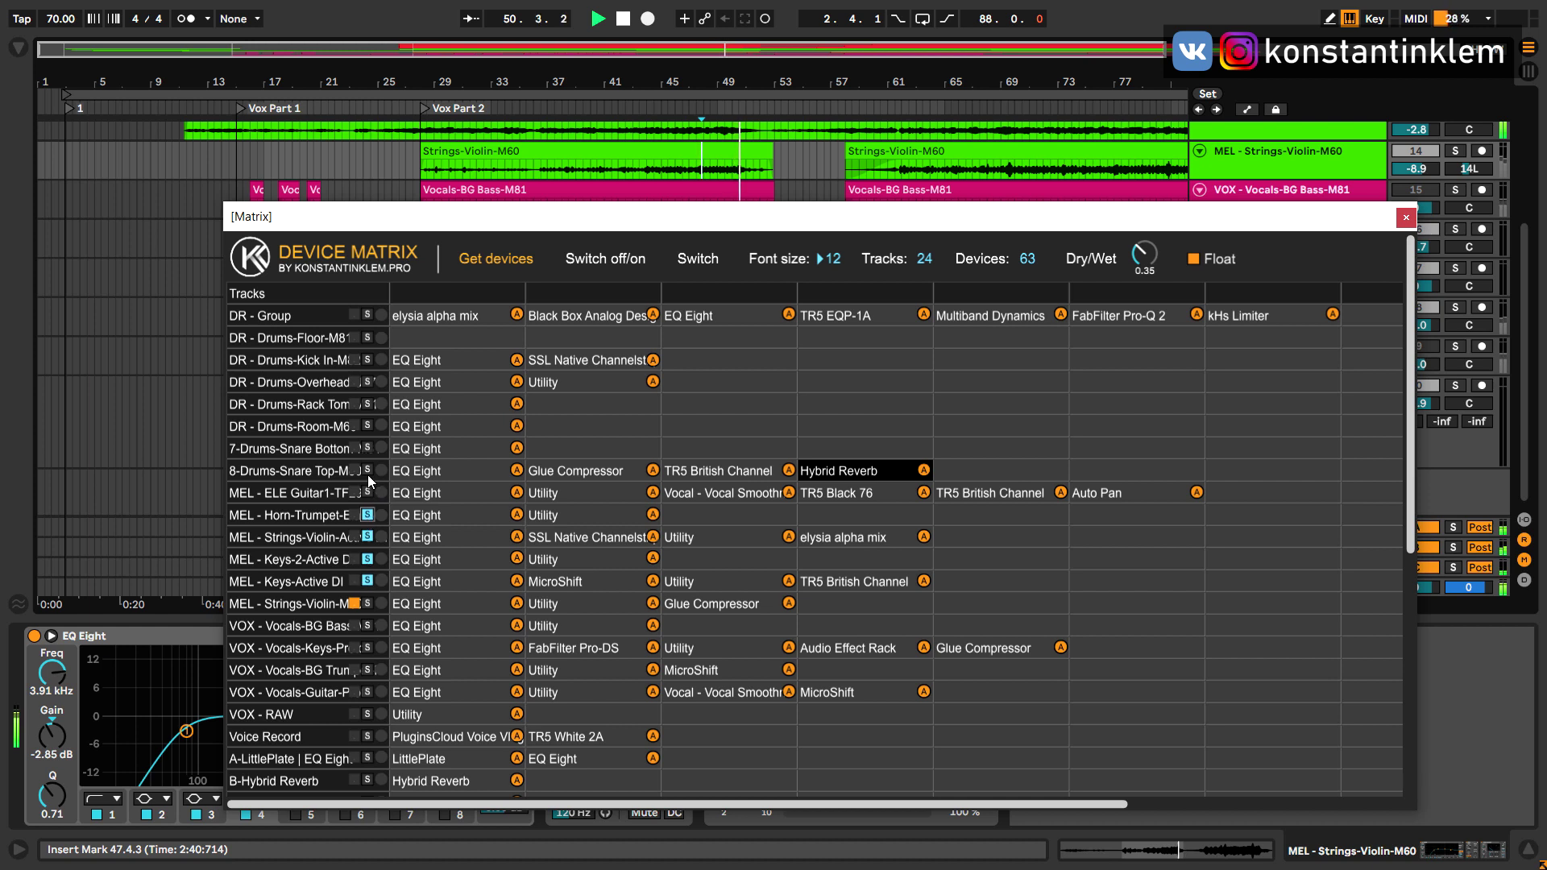
Step: Unsolo Snare Top, Keys-Active DI, Keys-2-Active DI, Strings-Violin and Horn-Trumpet
left_click(367, 470, "ctrl")
left_click(368, 581, "ctrl")
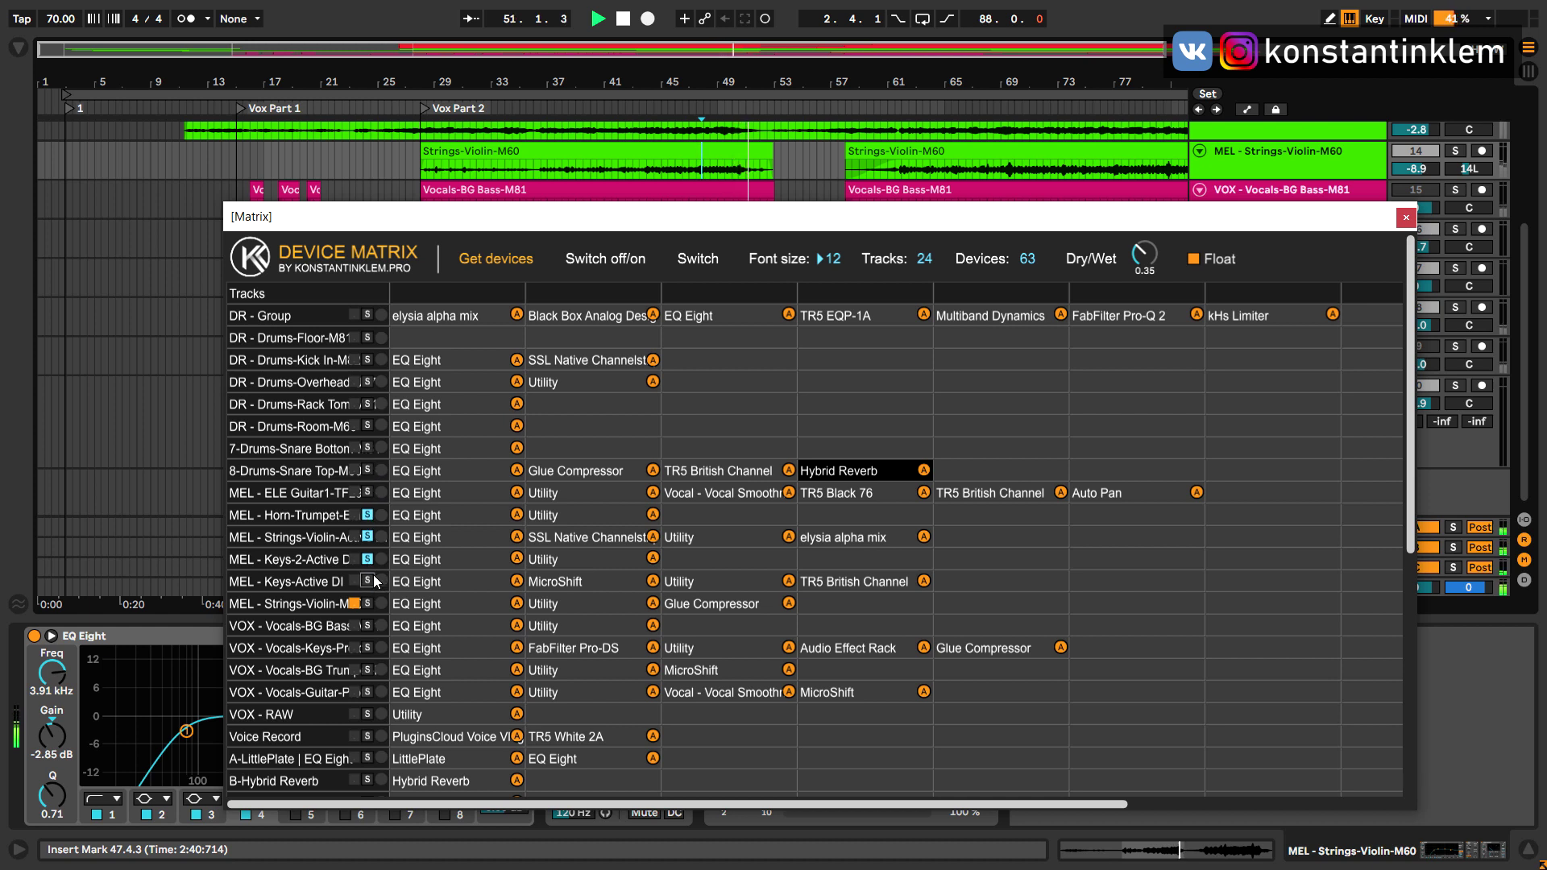
left_click(367, 559, "ctrl")
left_click(368, 537, "ctrl")
left_click(367, 515, "ctrl")
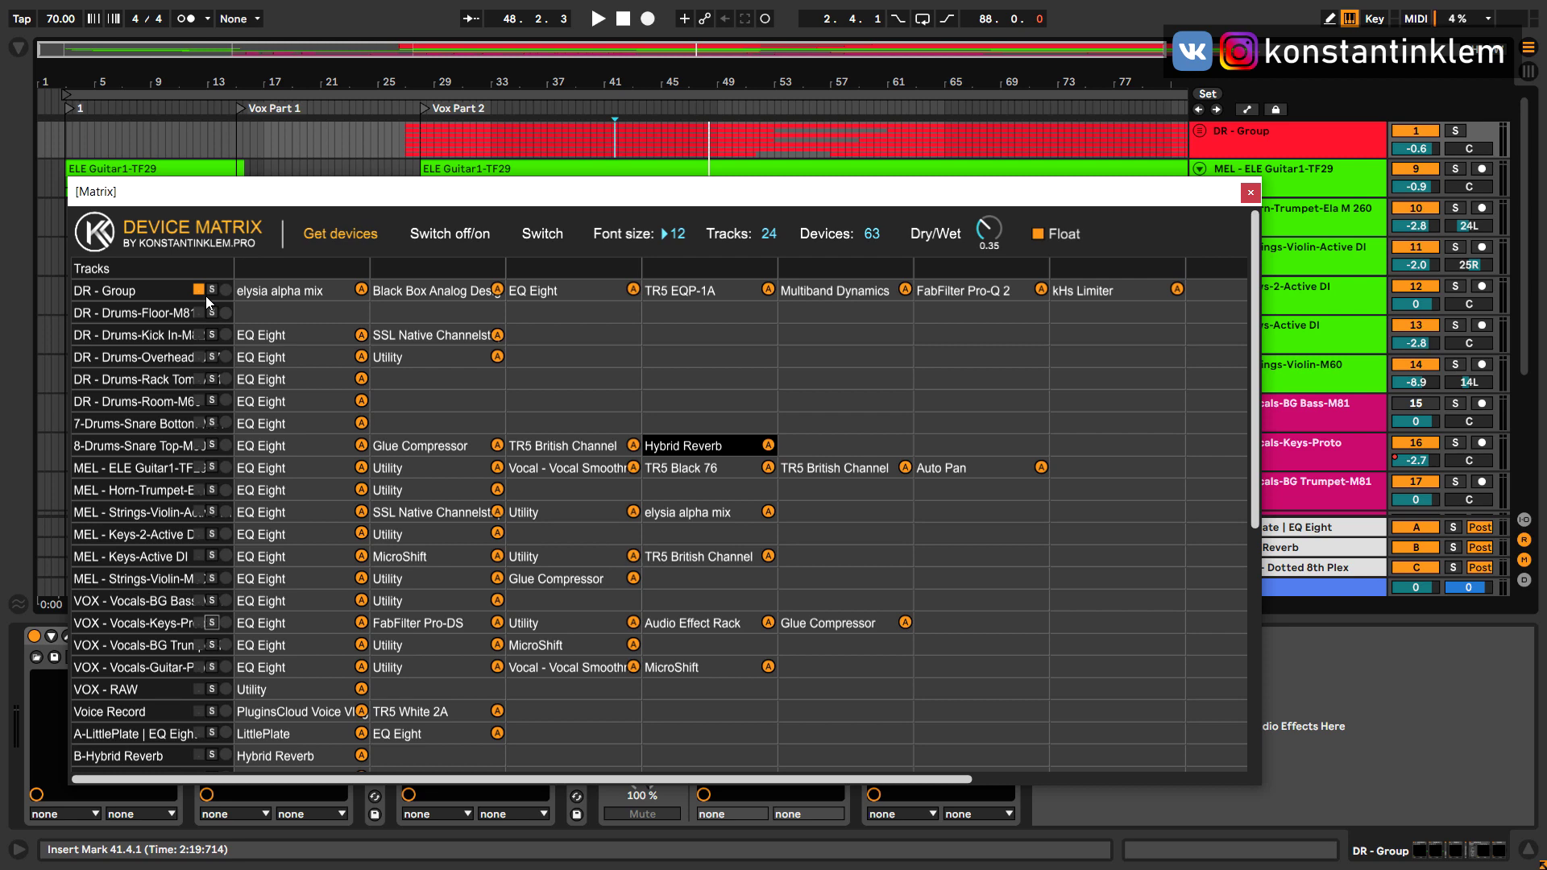
Step: Play the arrangement and select tracks such as ELE Guitar1, Strings-Violin, Horn-Trumpet and Keys-Active DI
left_click(640, 110)
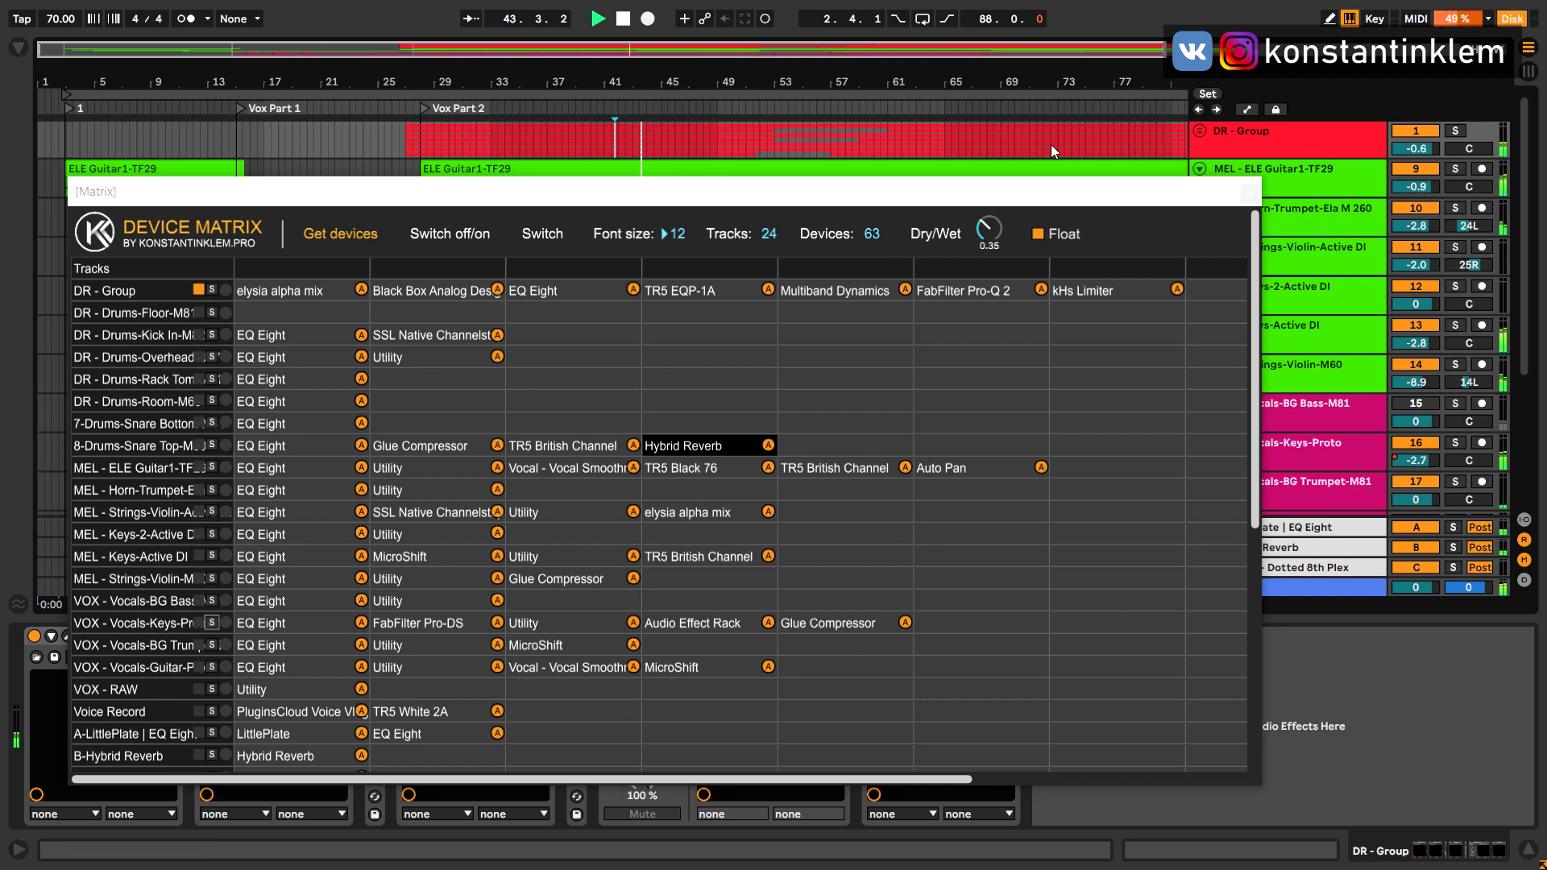
left_click(1273, 181)
left_click(1337, 252)
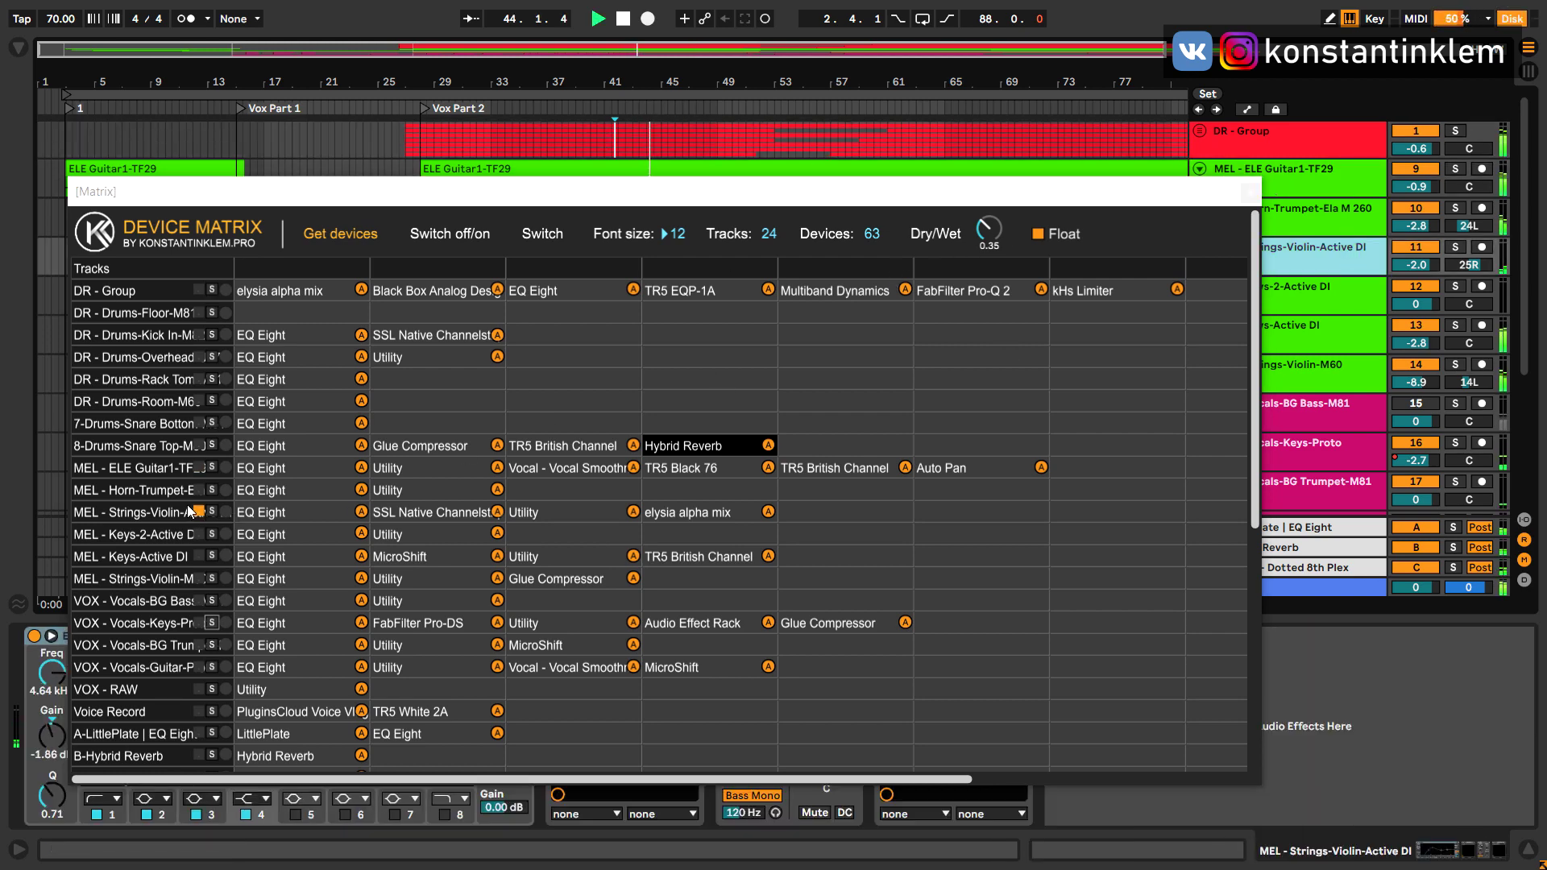
left_click(1307, 203)
left_click(1326, 254)
left_click(1343, 206)
left_click(1329, 334)
left_click(1322, 402)
left_click(1336, 207)
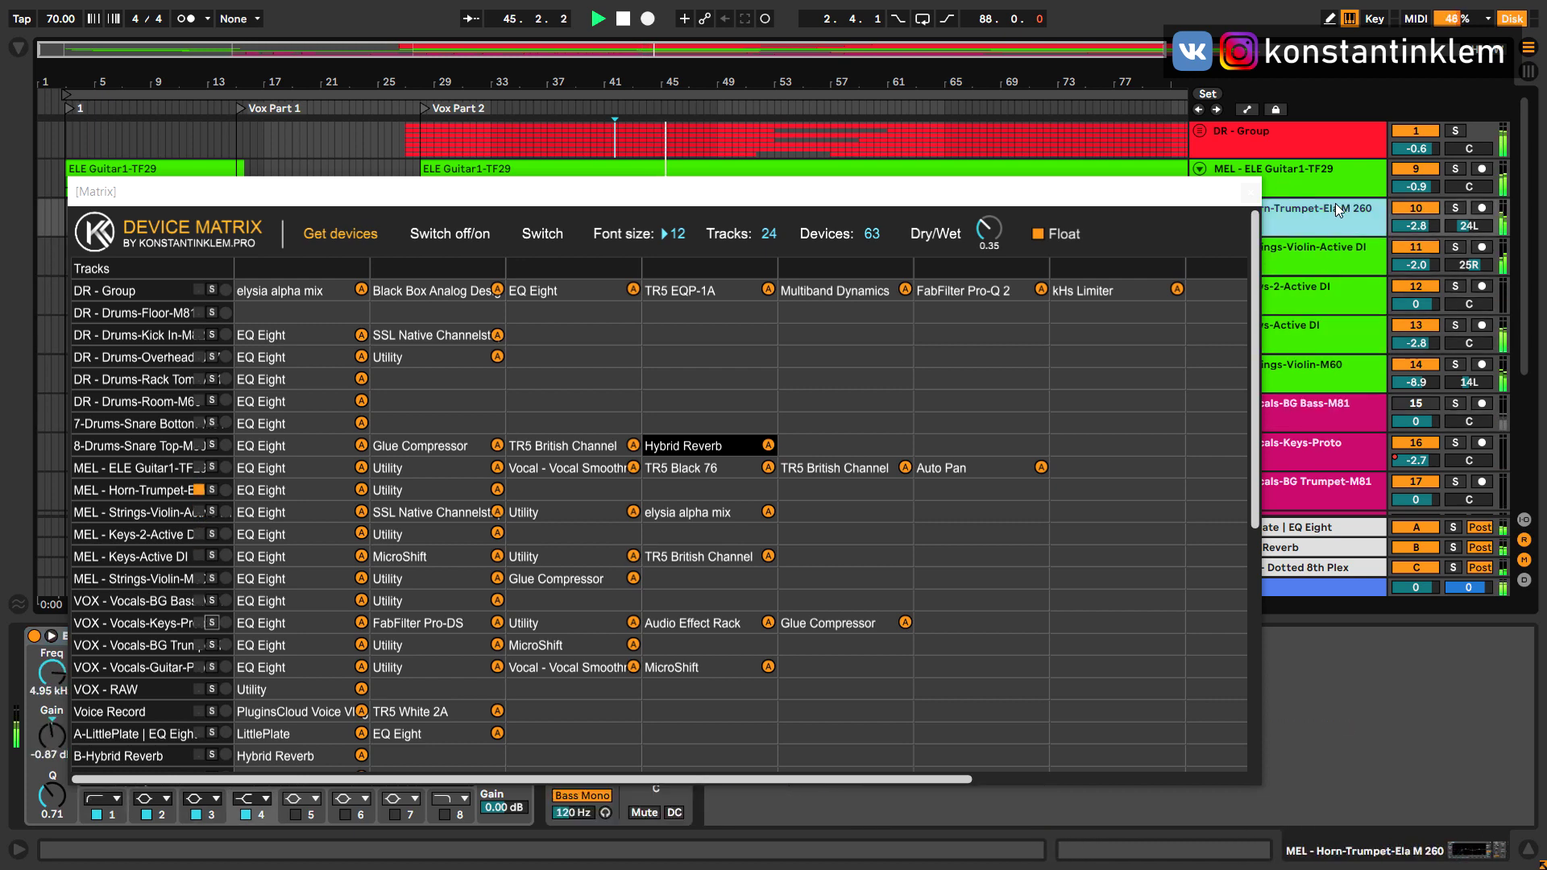
left_click(1334, 254)
Step: Solo then unsolo MEL - Keys-Active DI in the matrix, and solo Voice Record
left_click(1334, 331)
left_click(212, 556)
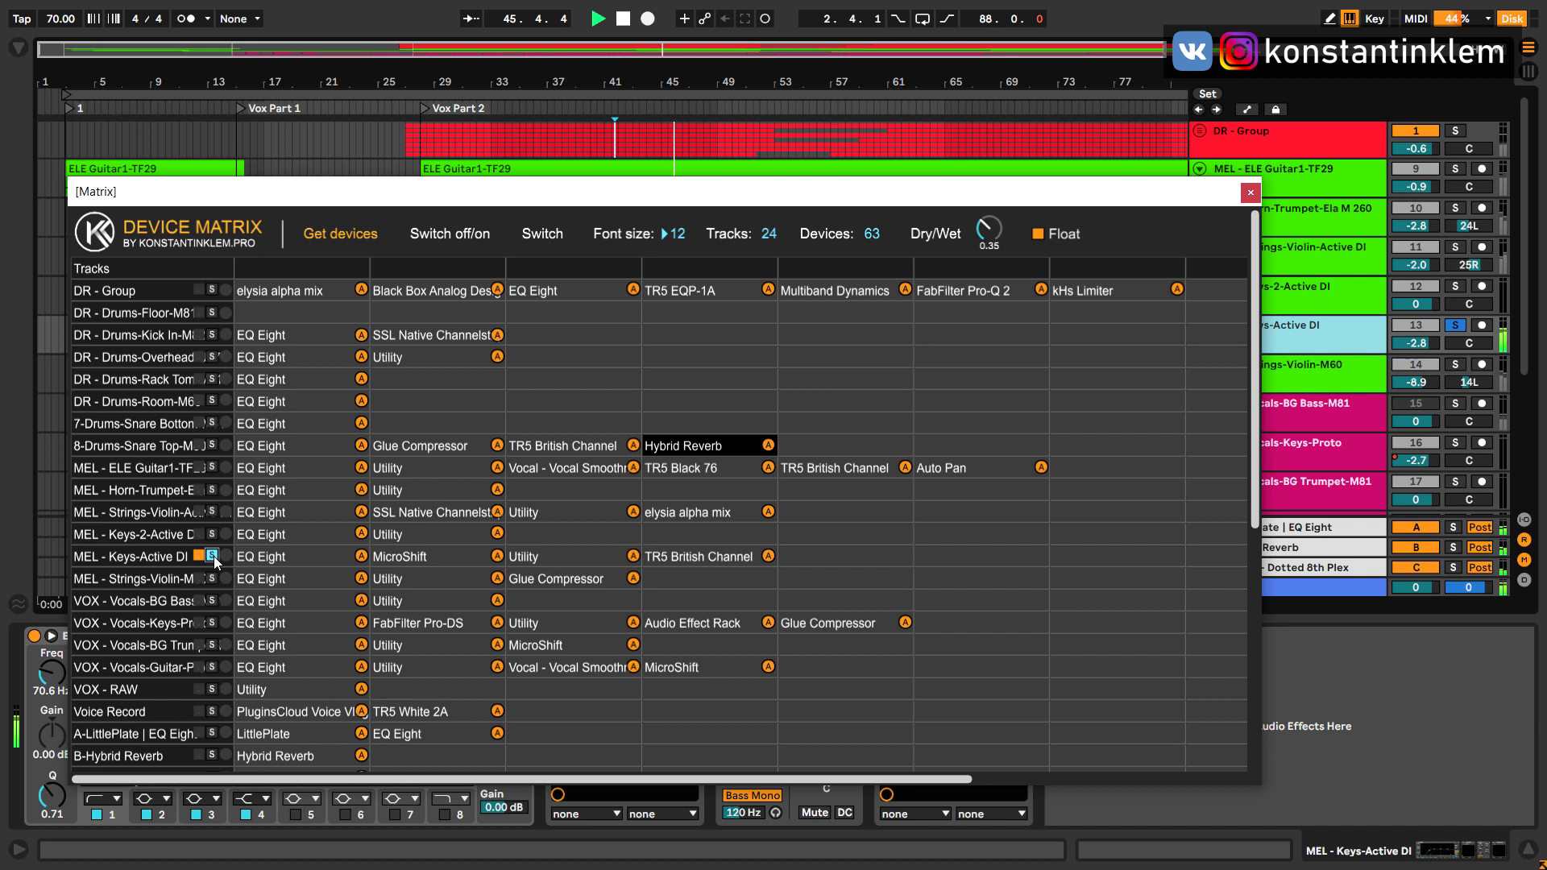
left_click(1350, 303)
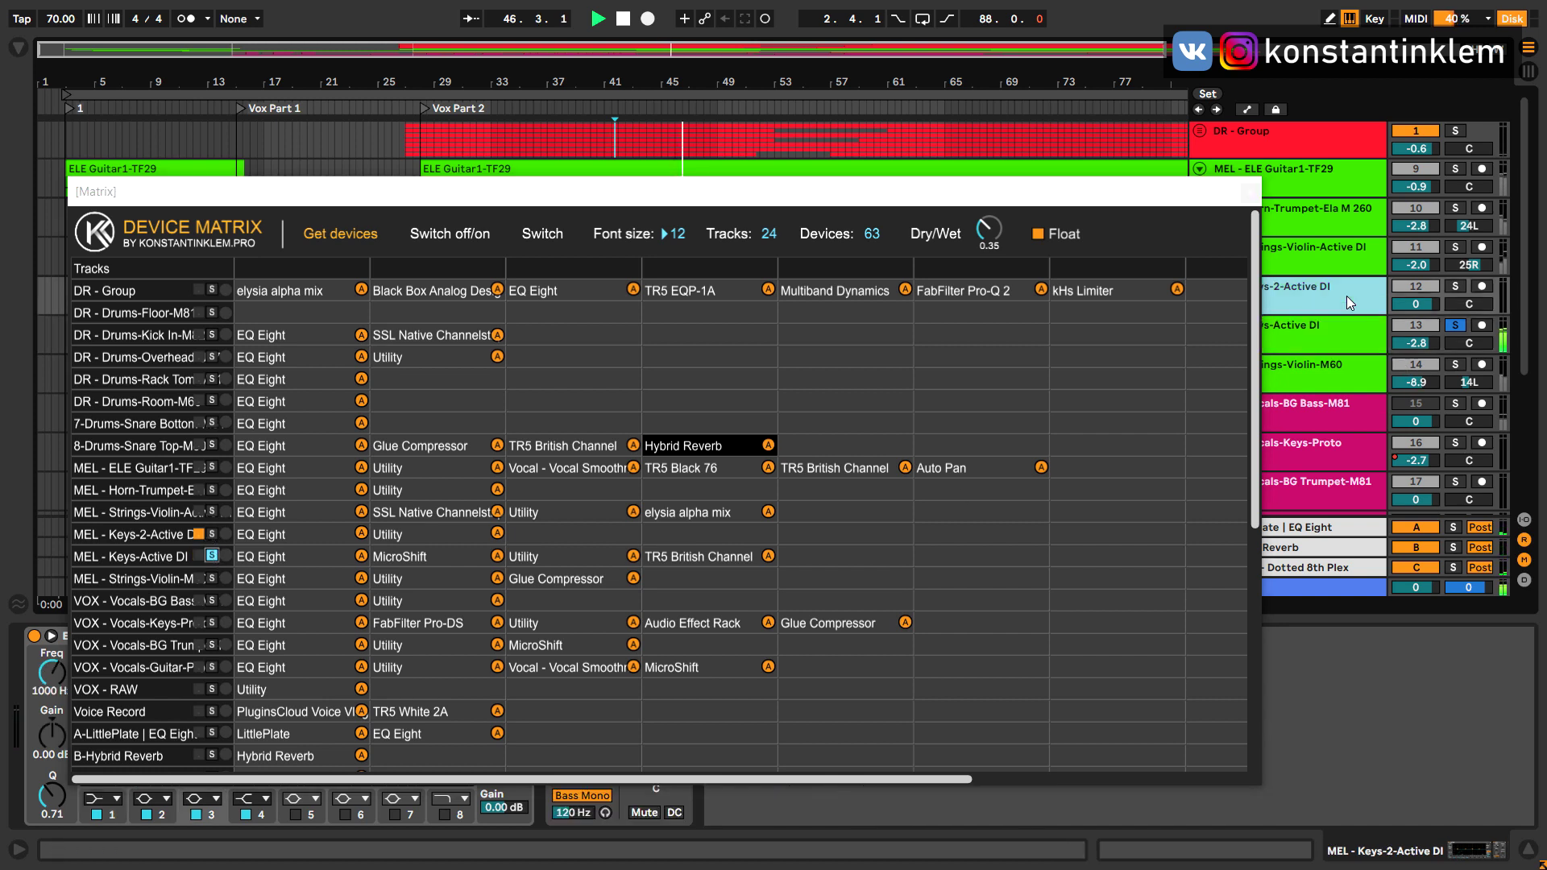
left_click(216, 541)
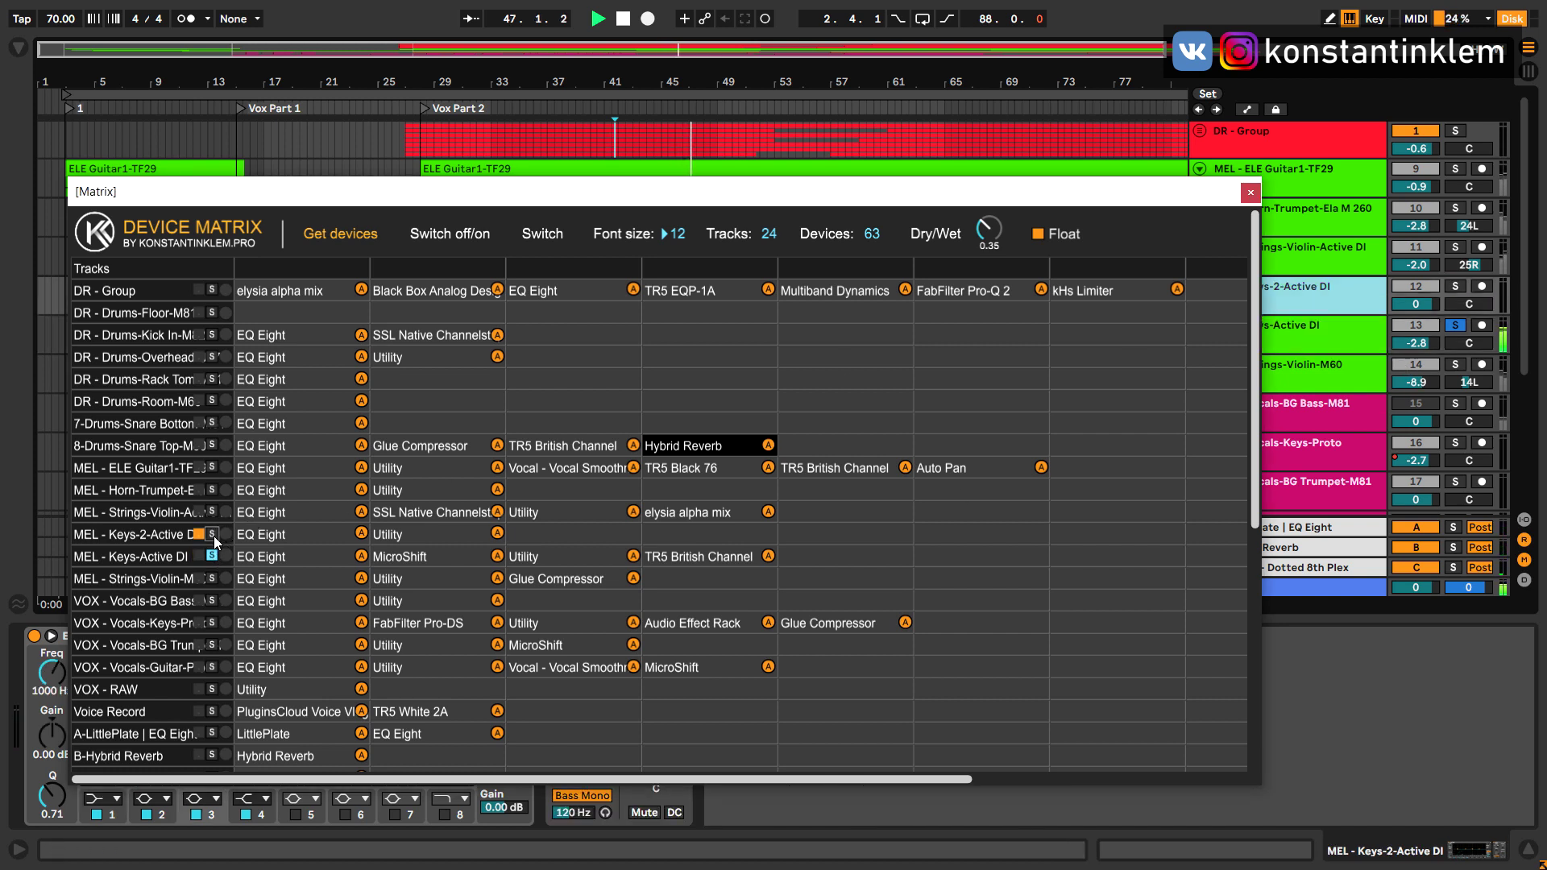
left_click(211, 556)
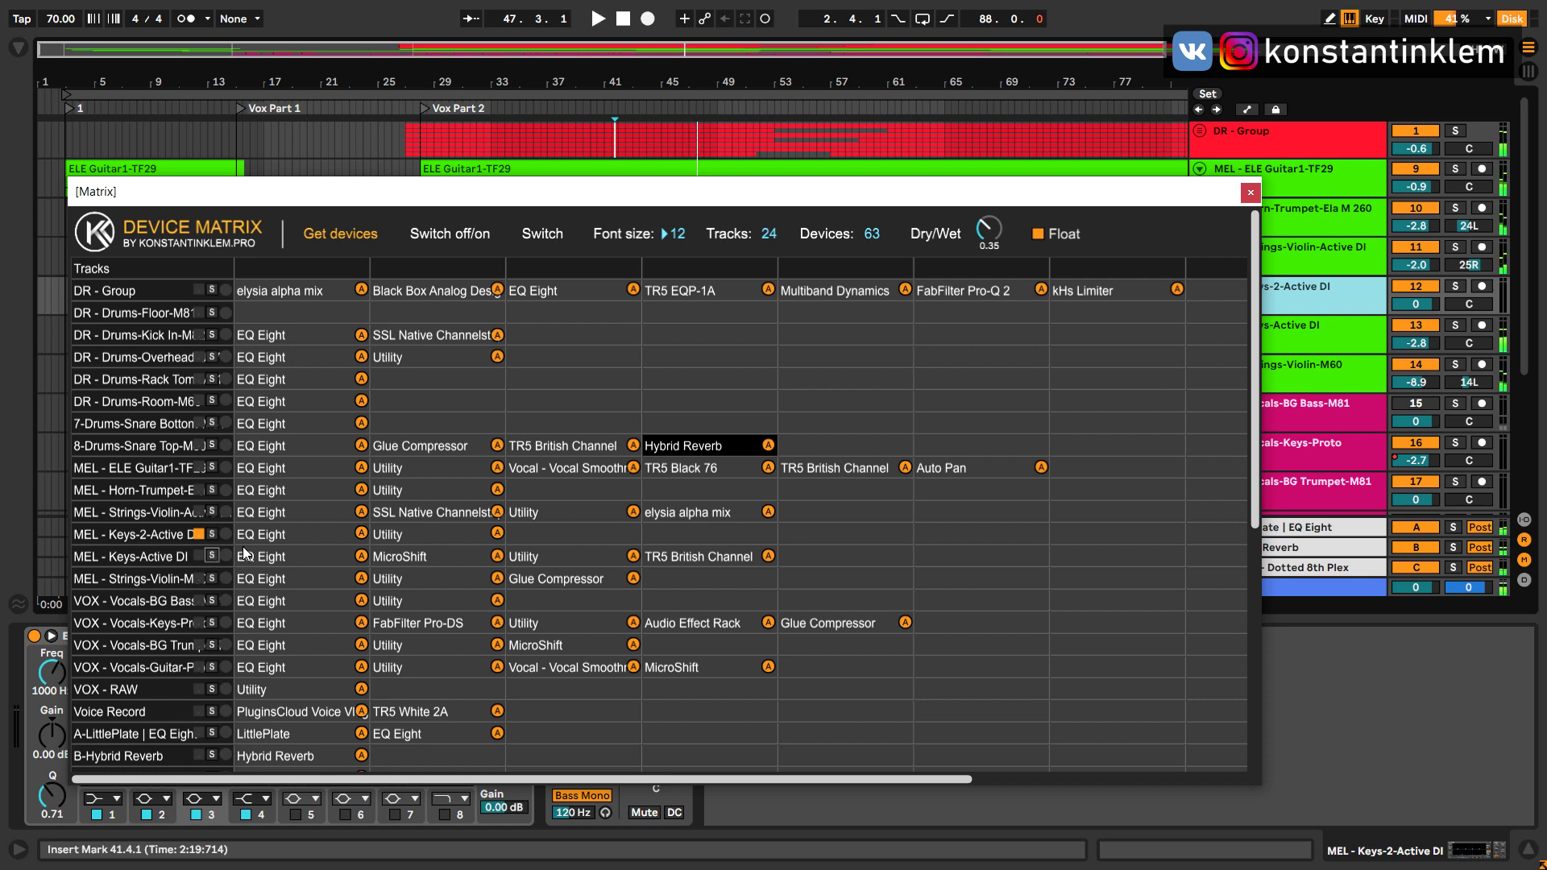
left_click(212, 710)
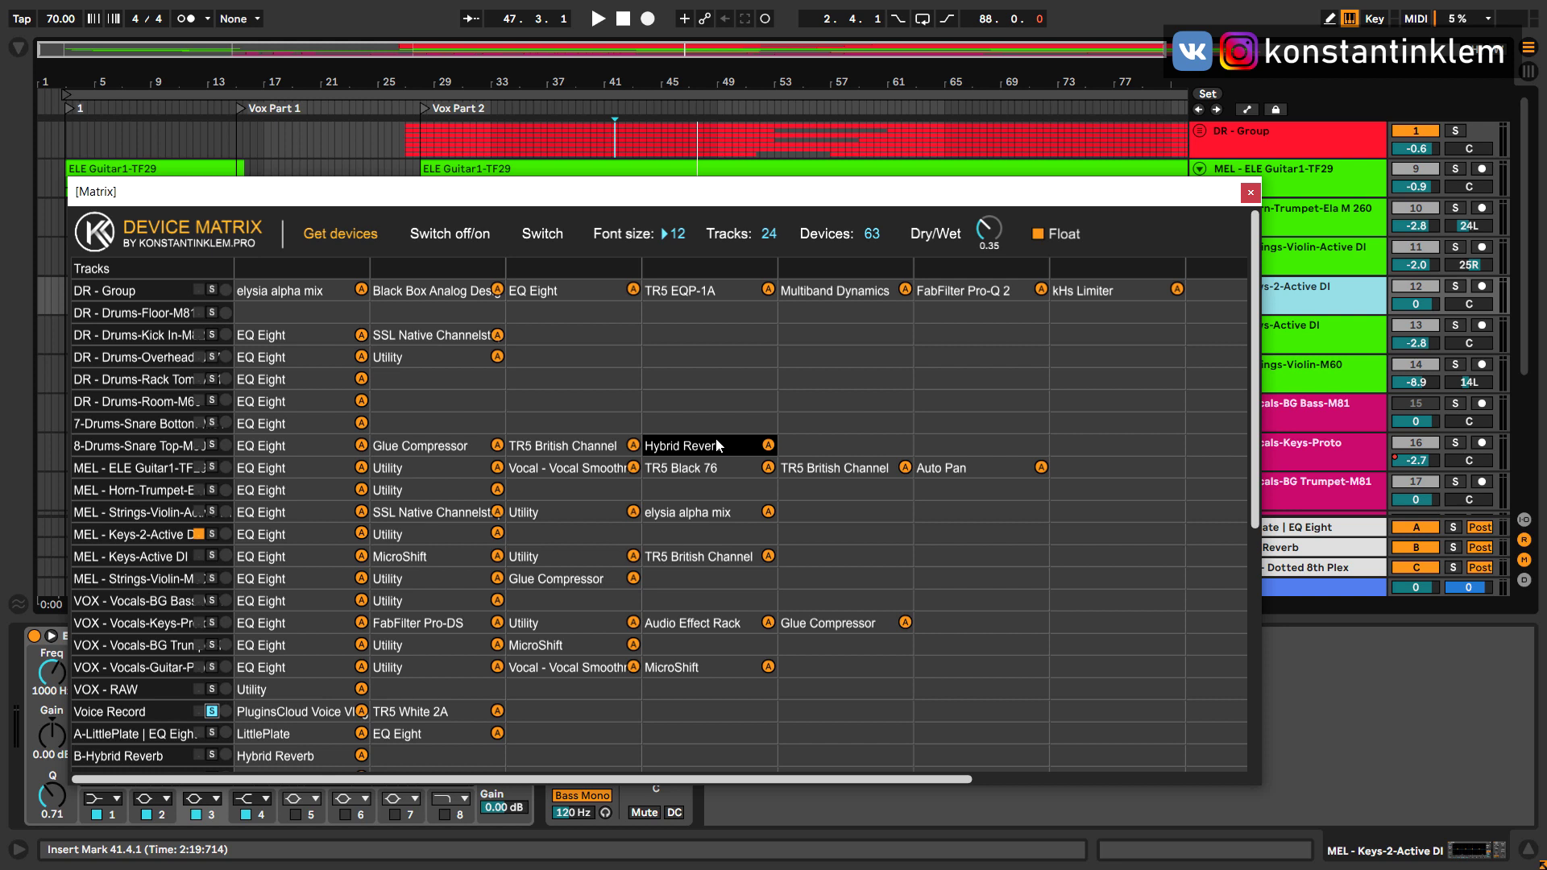
Step: Solo 8-Drums-Snare Top and DR - Group, and set DR - Group Multiband Dynamics dry/wet to 0.18
left_click(720, 445)
left_click(642, 109)
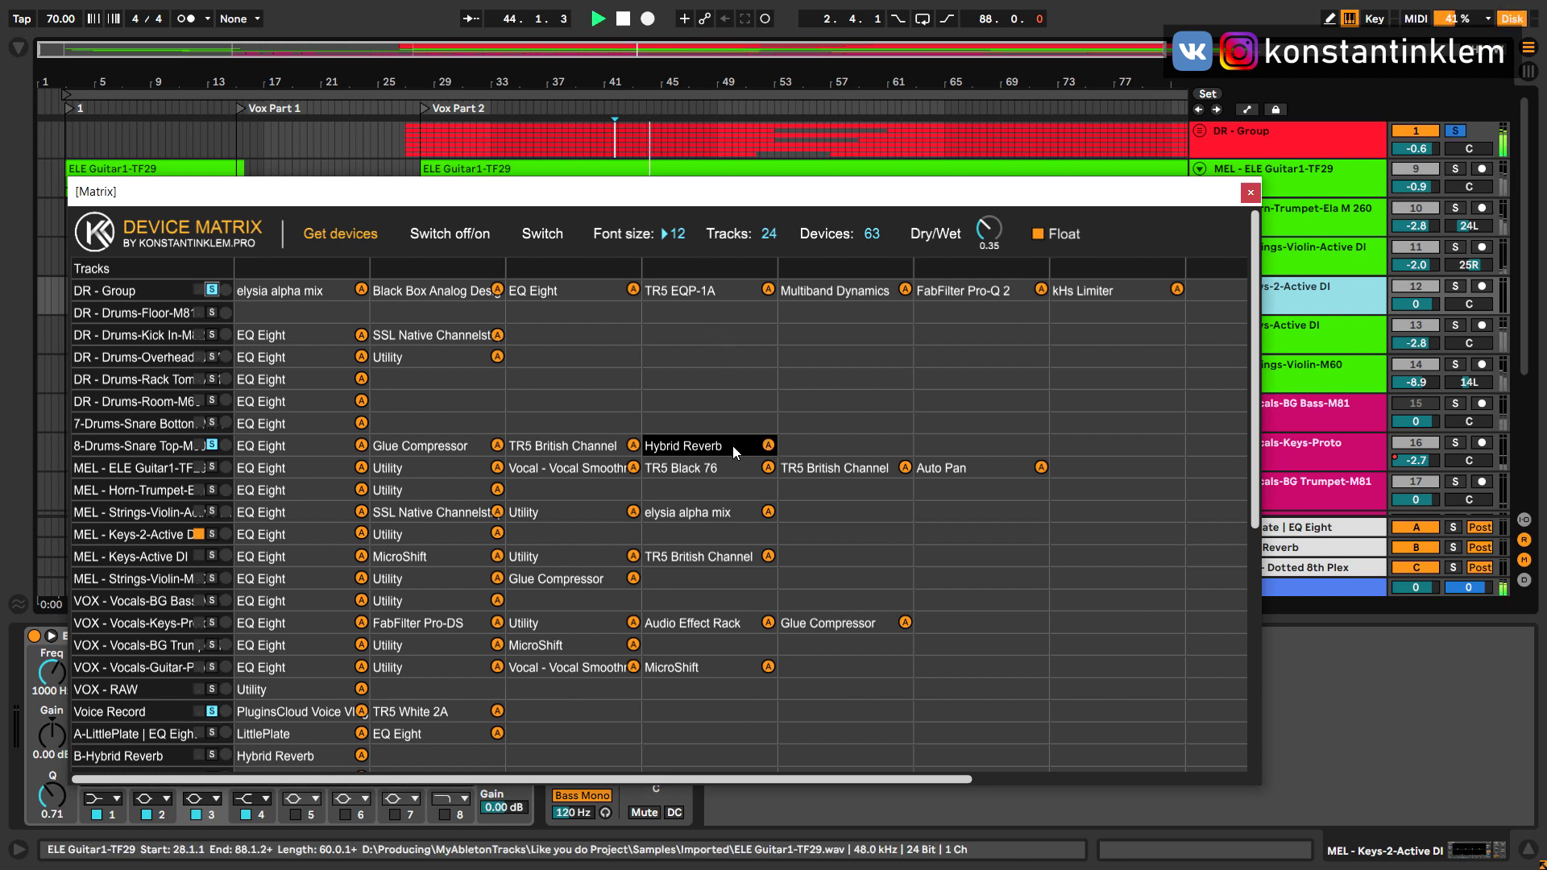
left_click_drag(989, 228, 989, 173)
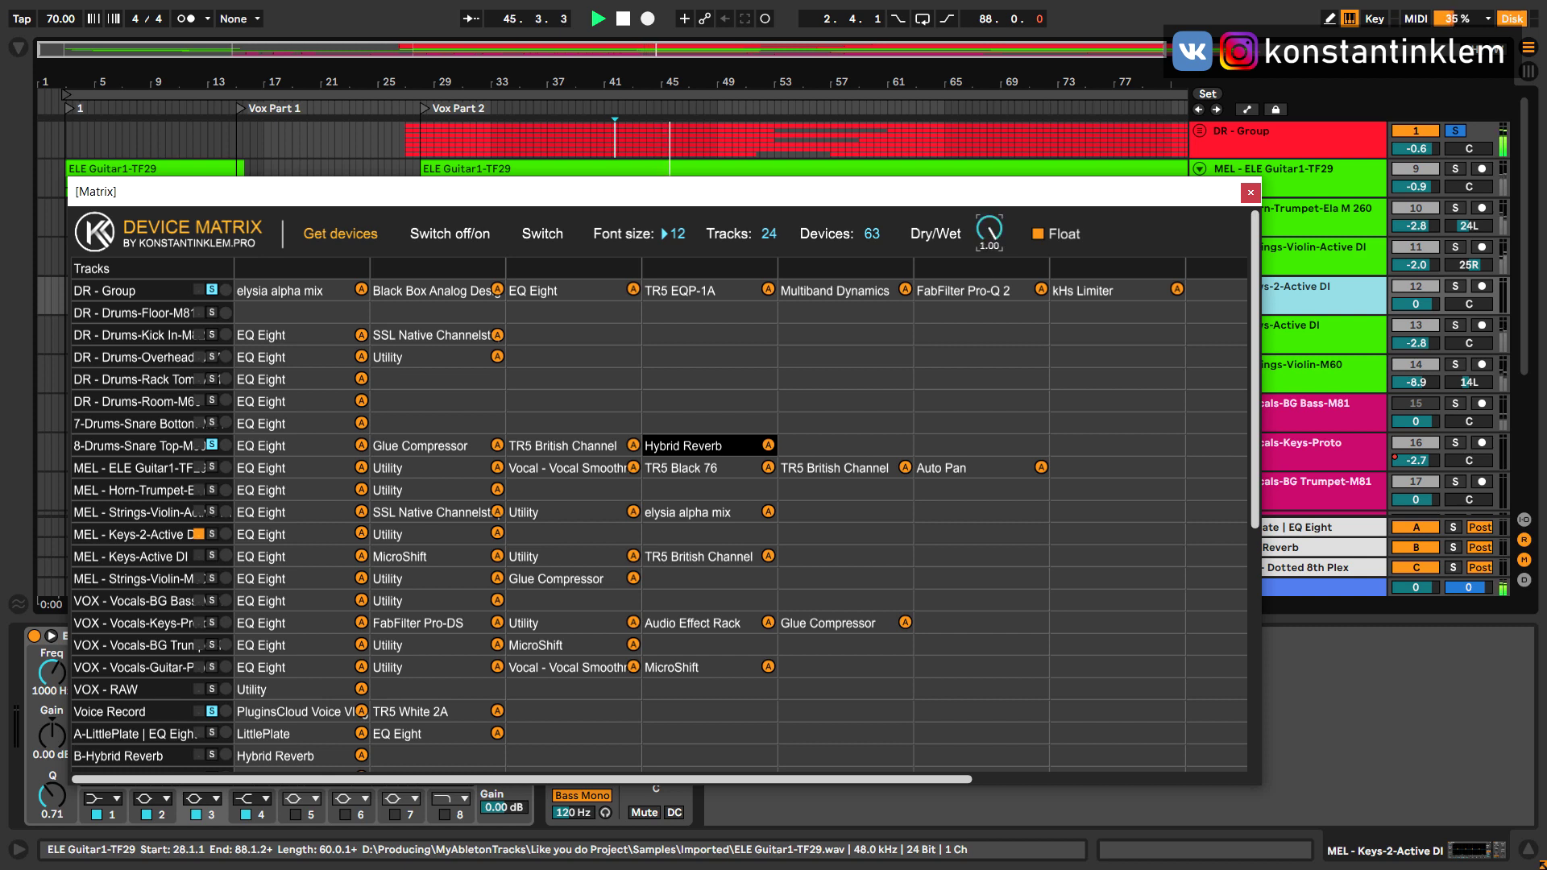
left_click(806, 292)
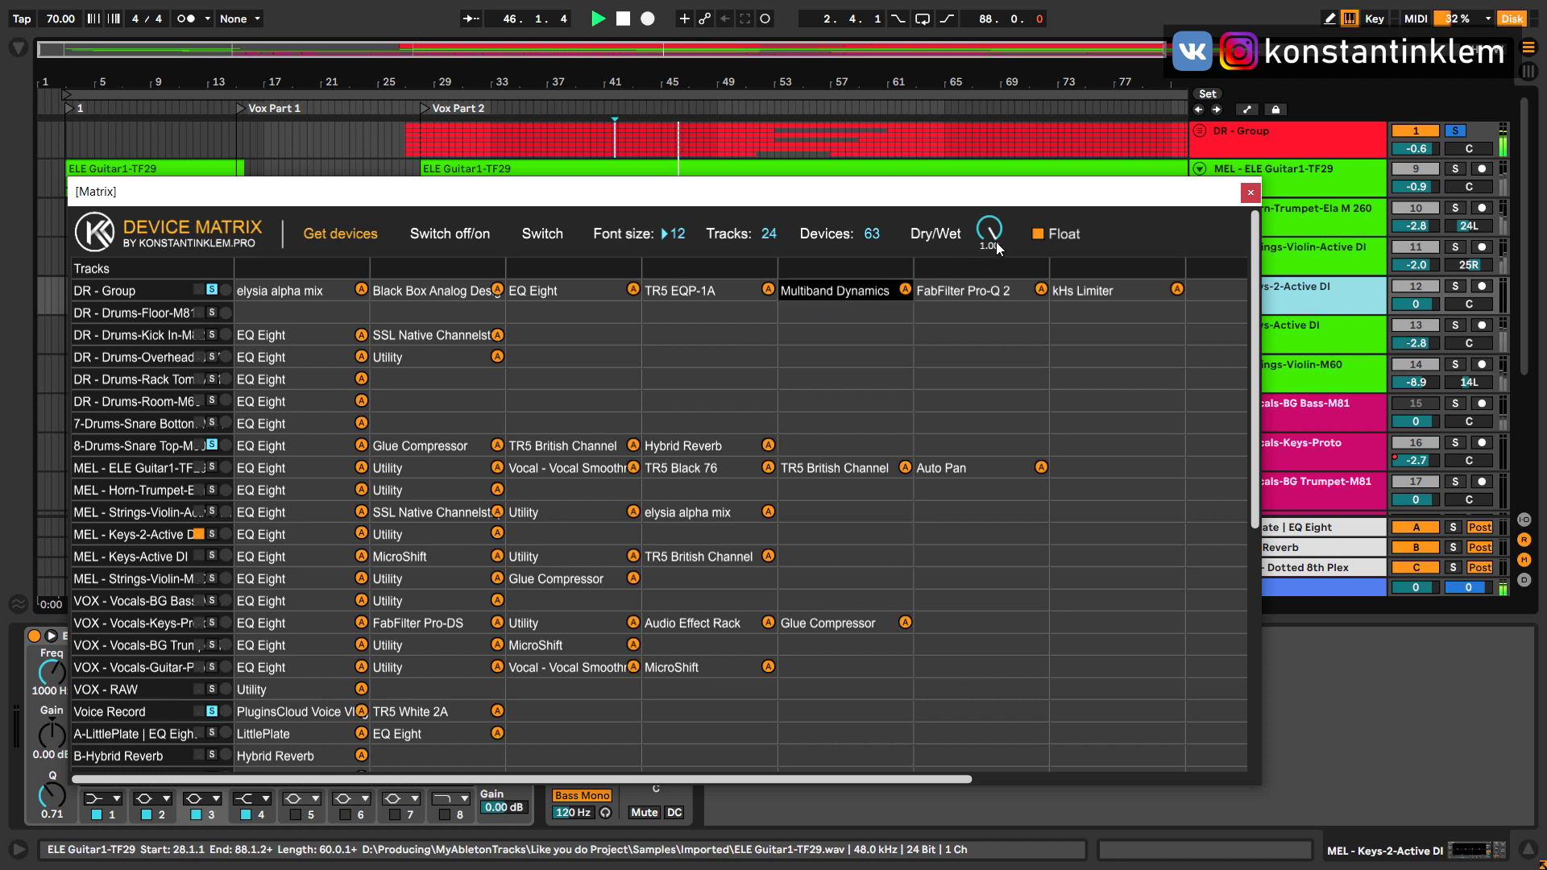
left_click_drag(999, 250, 999, 316)
Step: Raise the Snare Top Hybrid Reverb dry/wet to 0.57 and stop playback
left_click(701, 446)
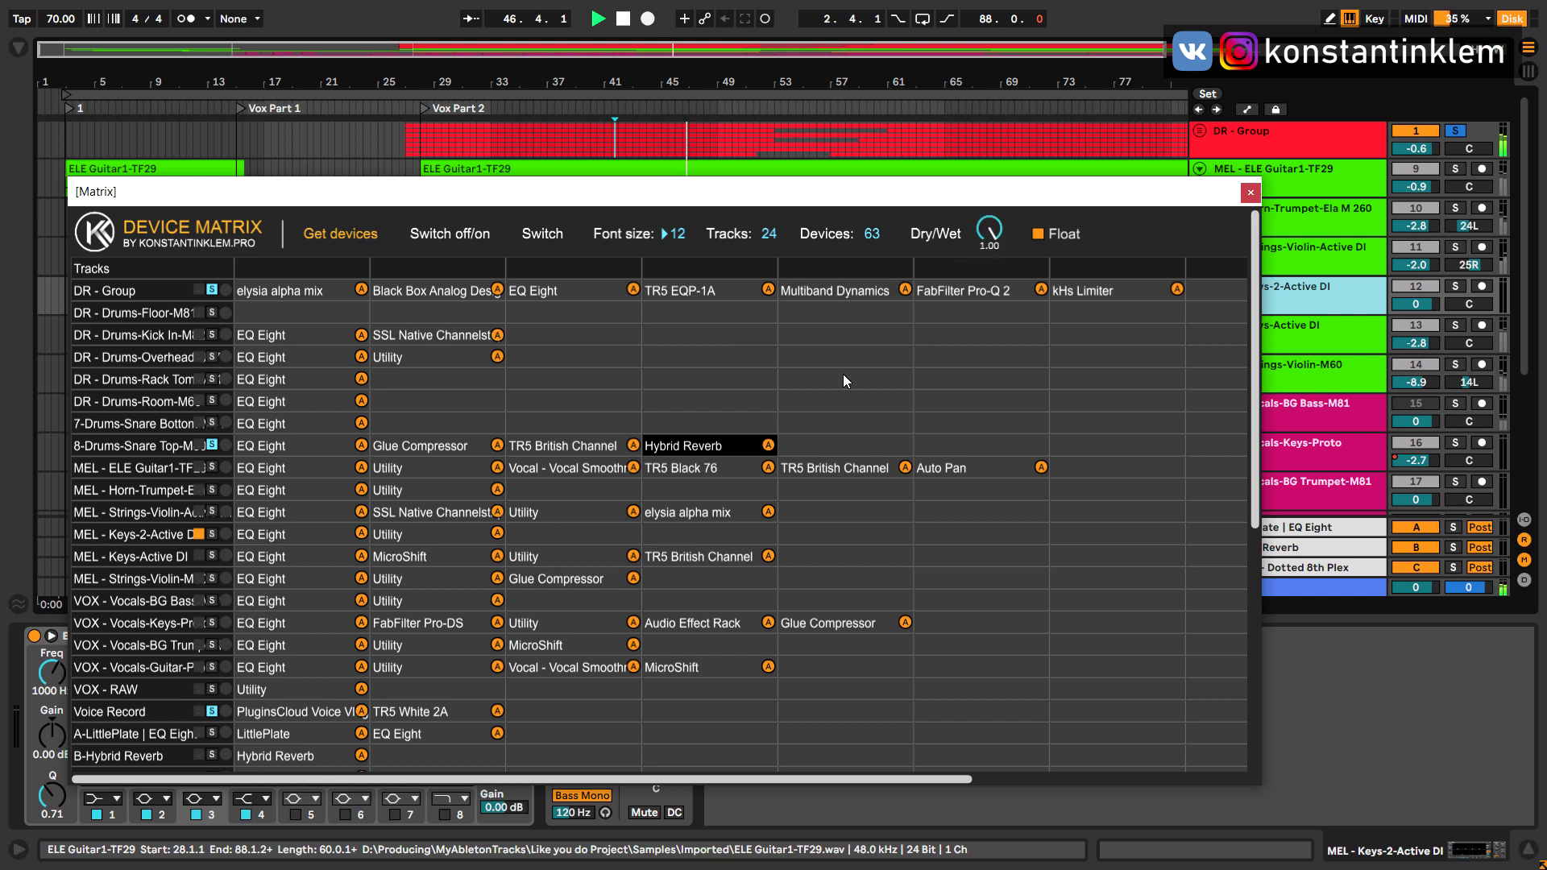
left_click_drag(990, 233, 989, 194)
left_click(838, 292)
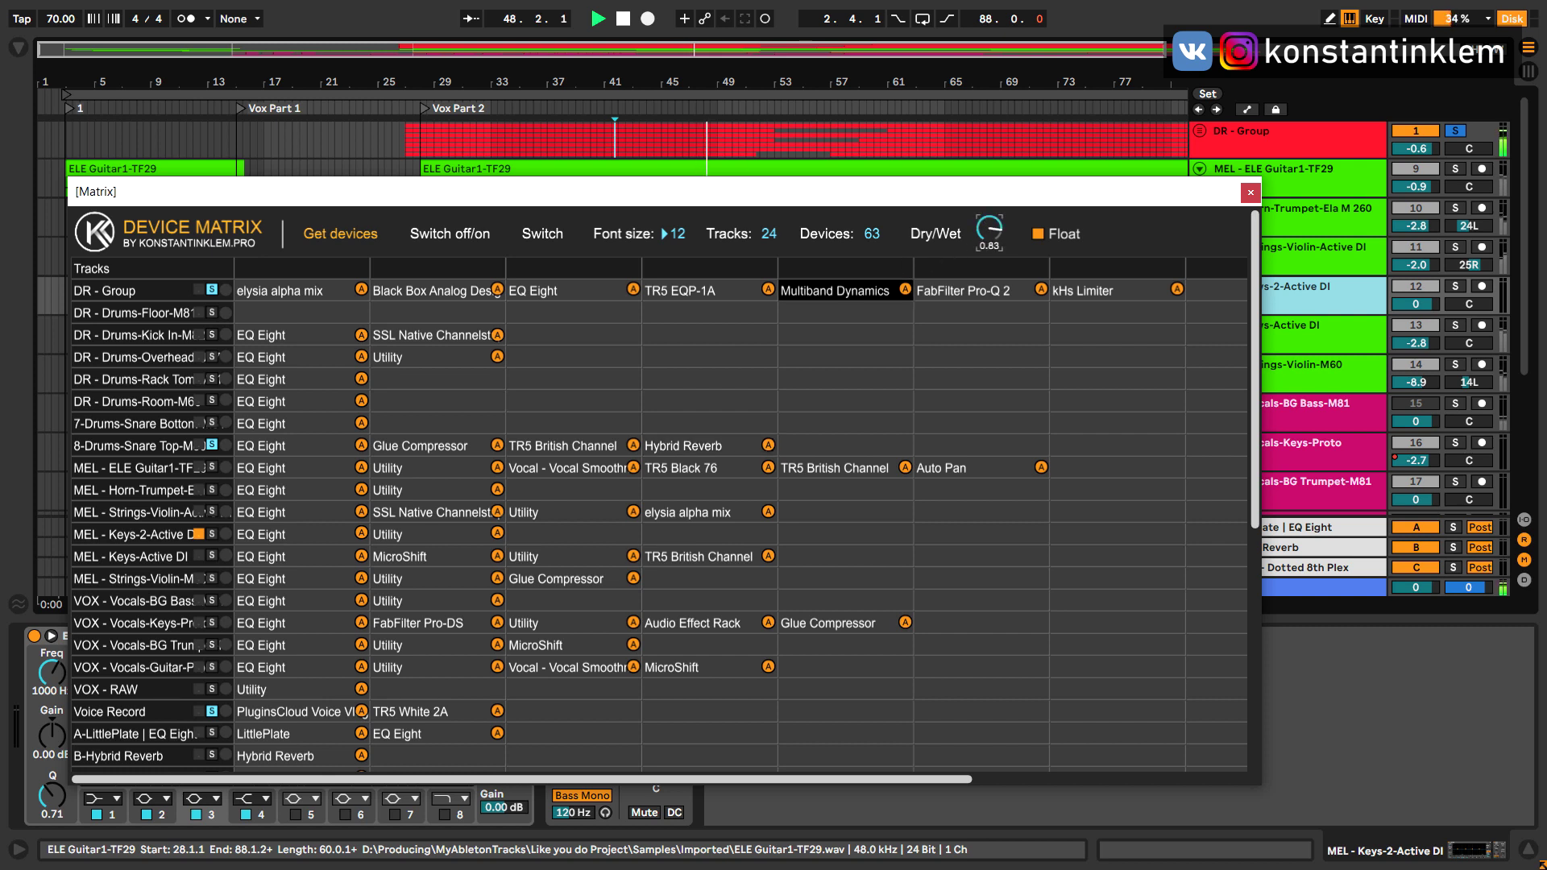
left_click(709, 446)
left_click_drag(989, 230, 989, 201)
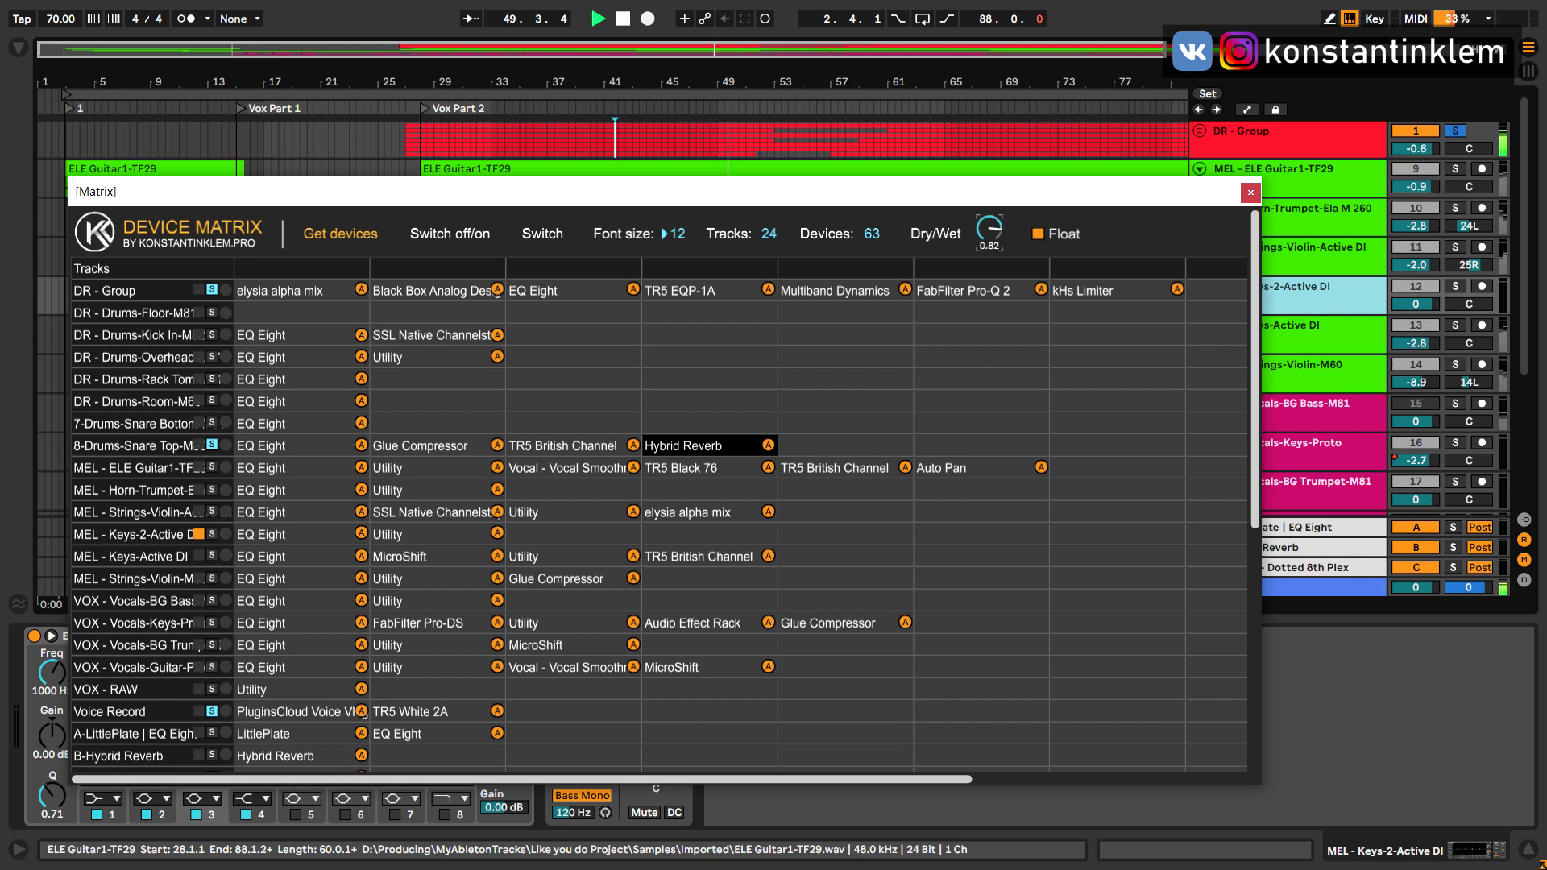
key("space")
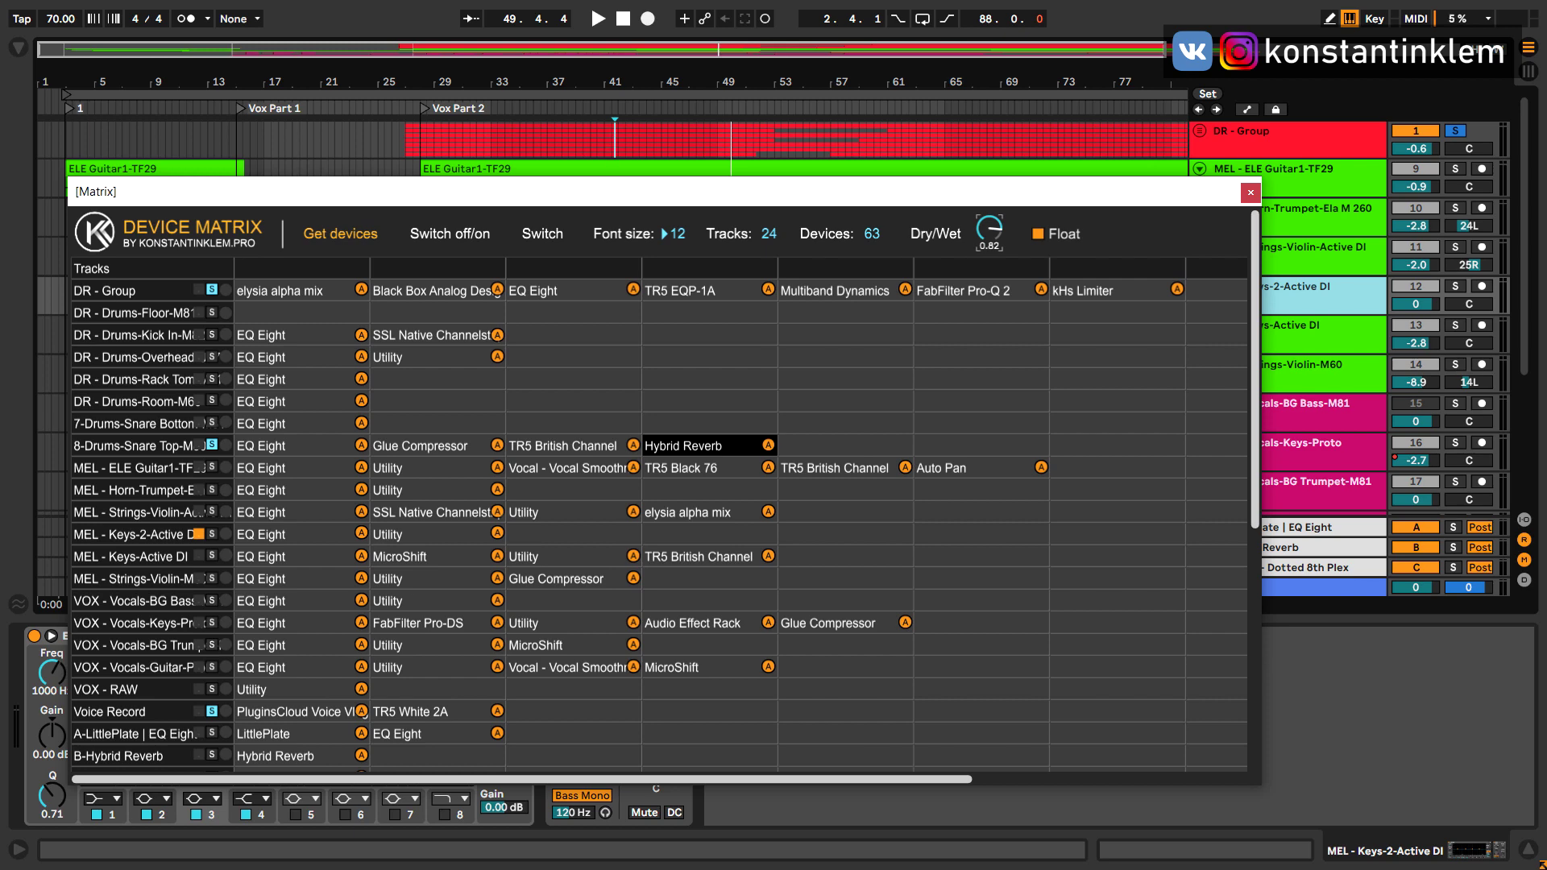
key("ctrl+k")
left_click(905, 288)
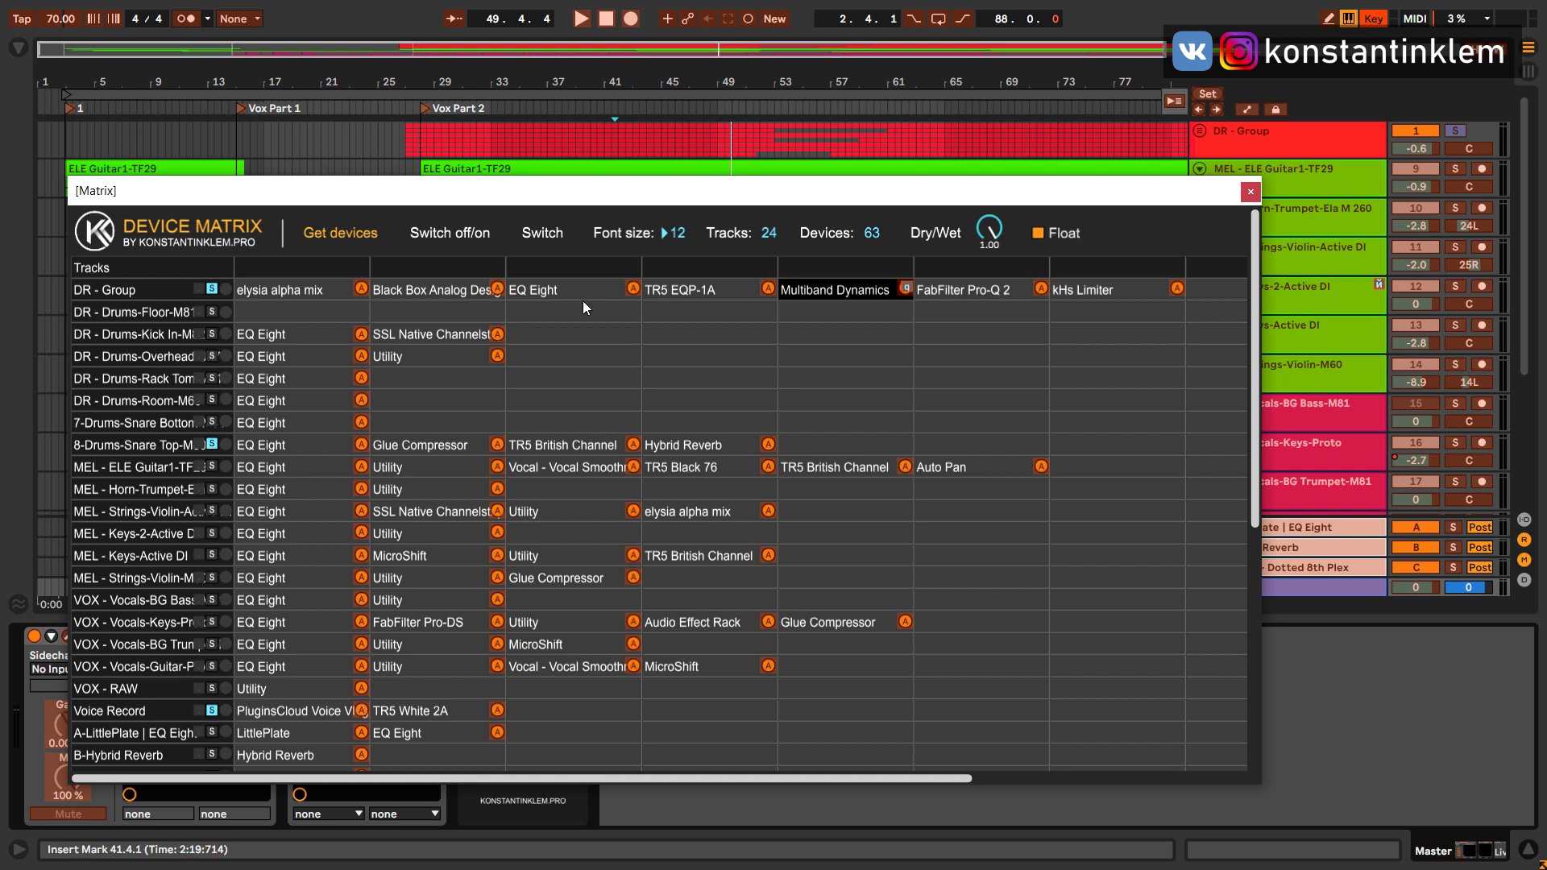
Step: Map Q to four elysia alpha mix and Glue Compressor toggles, G to Snare Top's Glue Compressor, then exit Key Map
left_click(362, 288)
key("q")
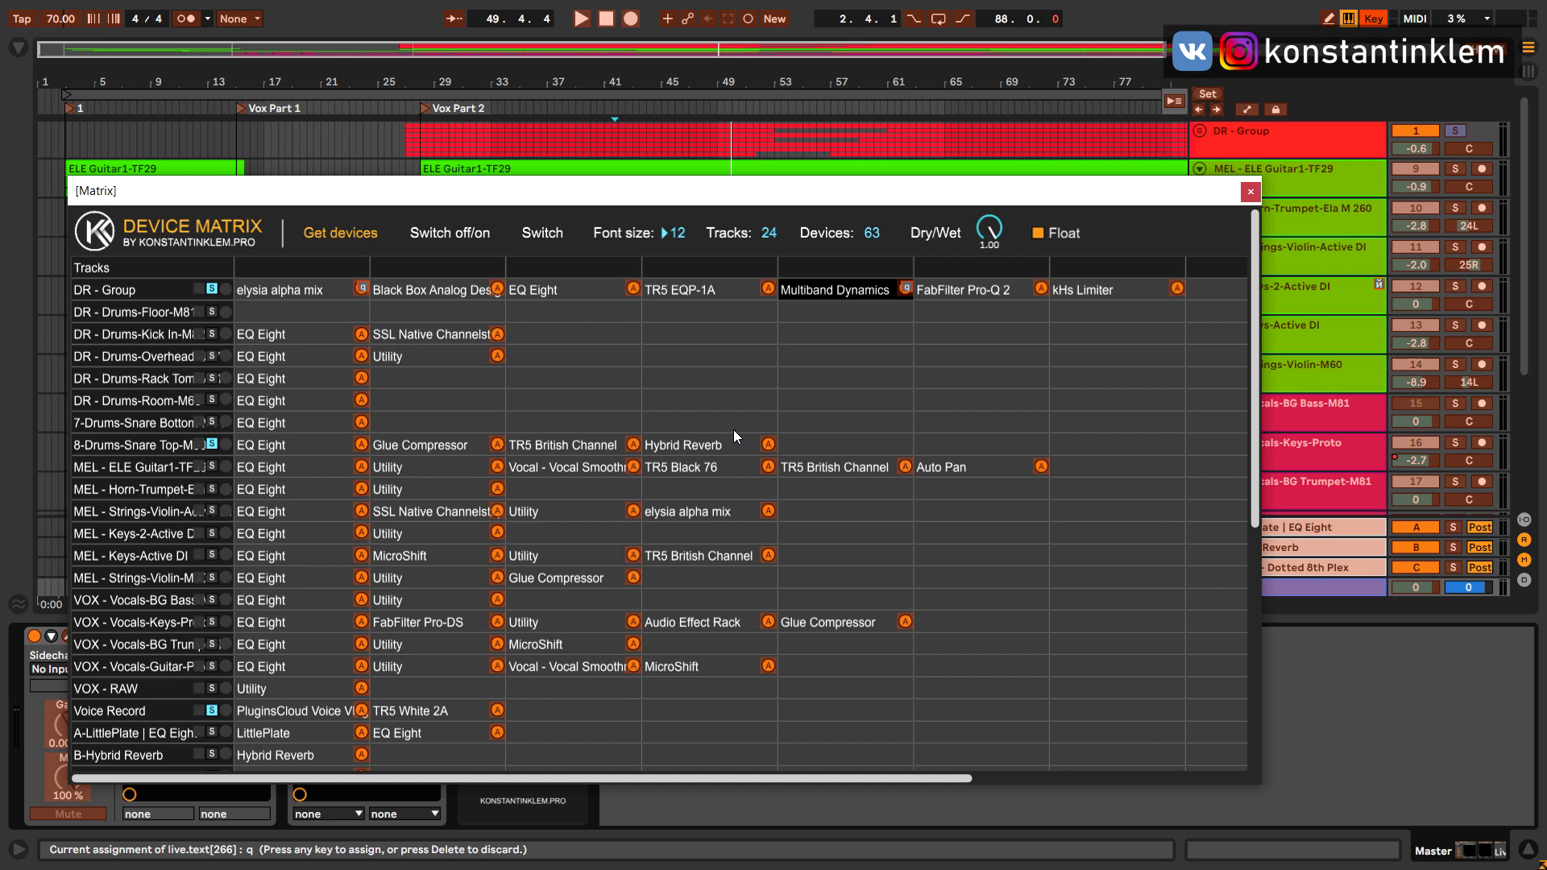
left_click(504, 446)
key("g")
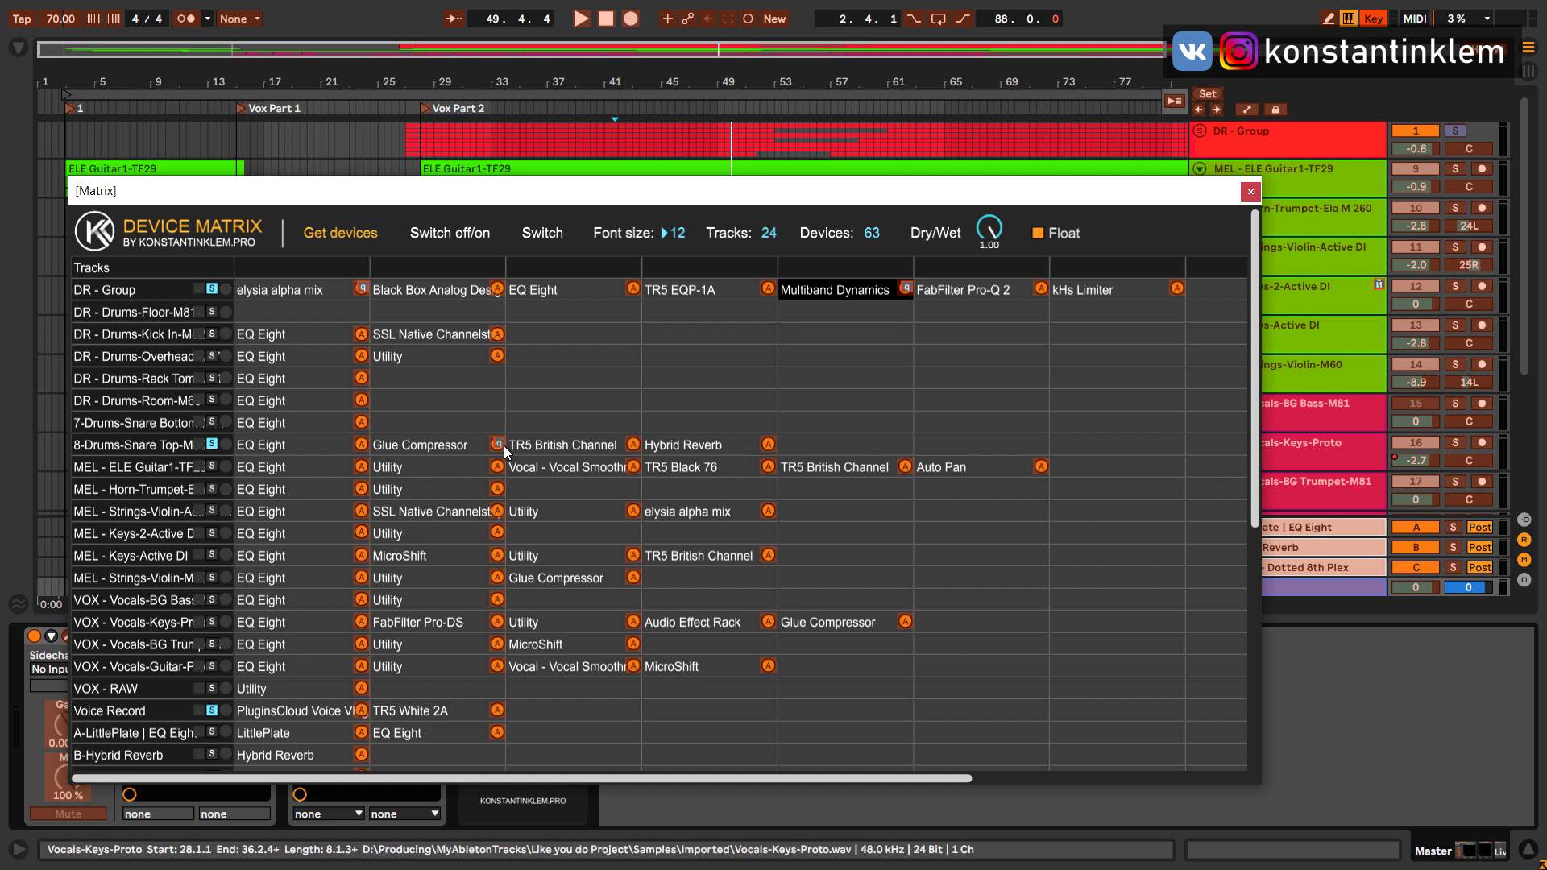
left_click(768, 512)
key("q")
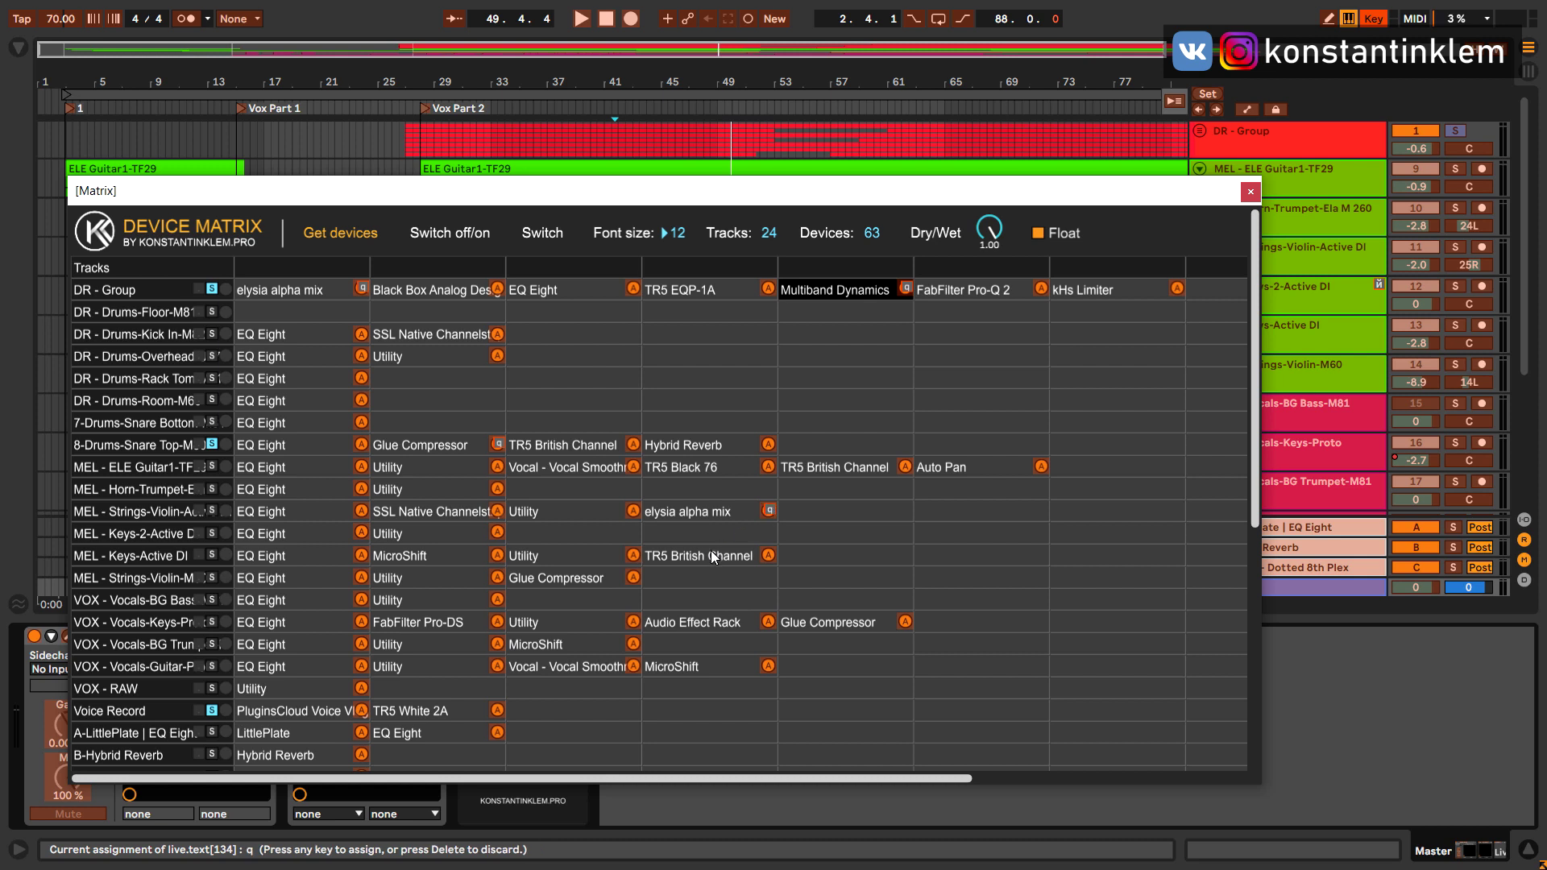
left_click(634, 577)
key("q")
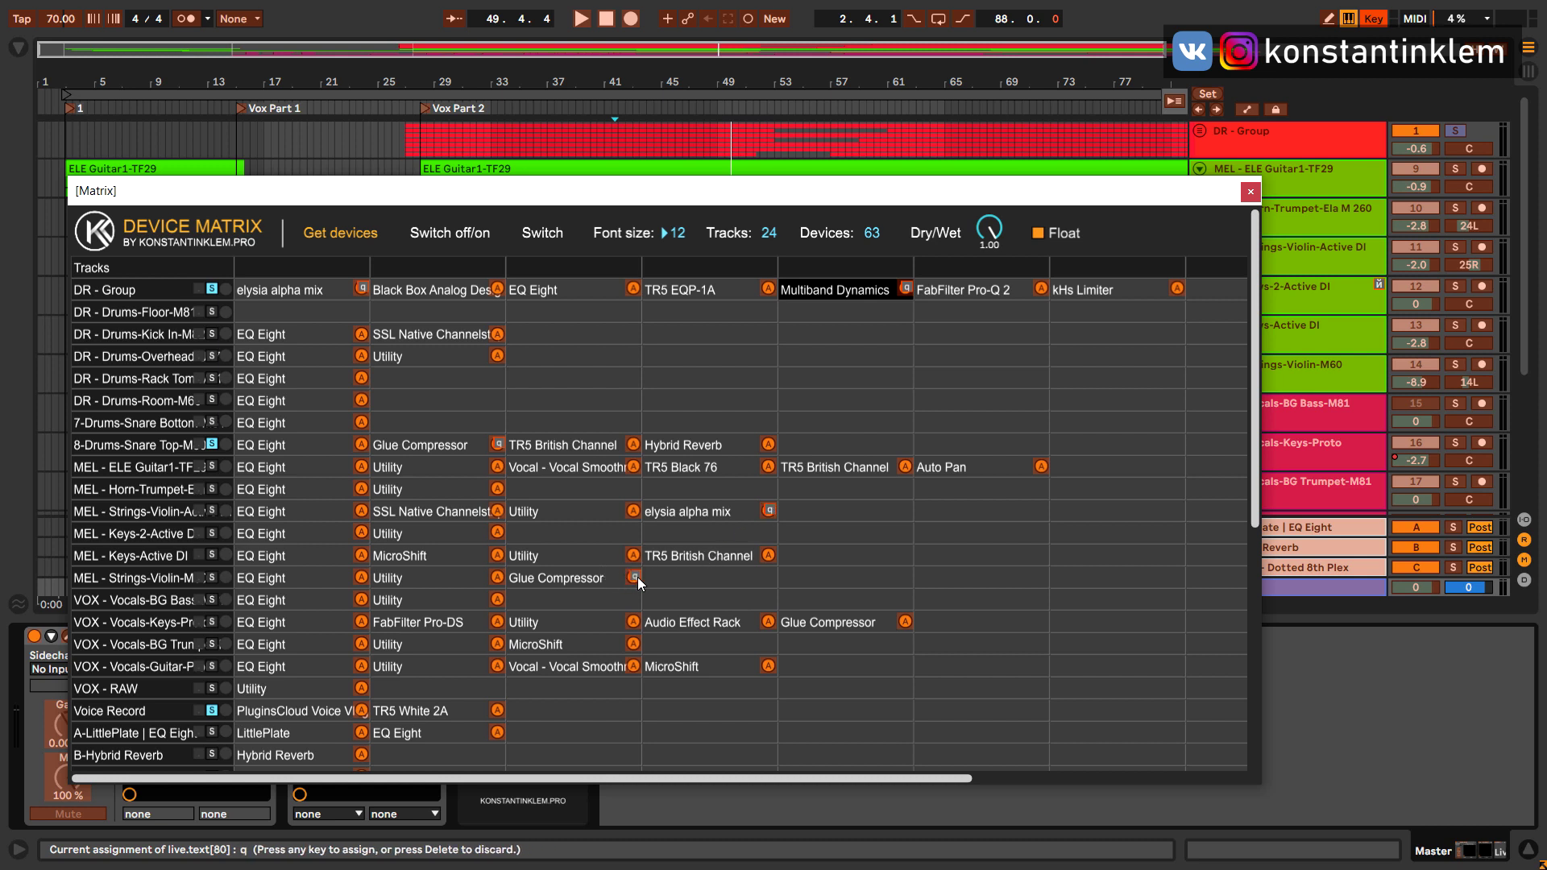
left_click(905, 622)
key("q")
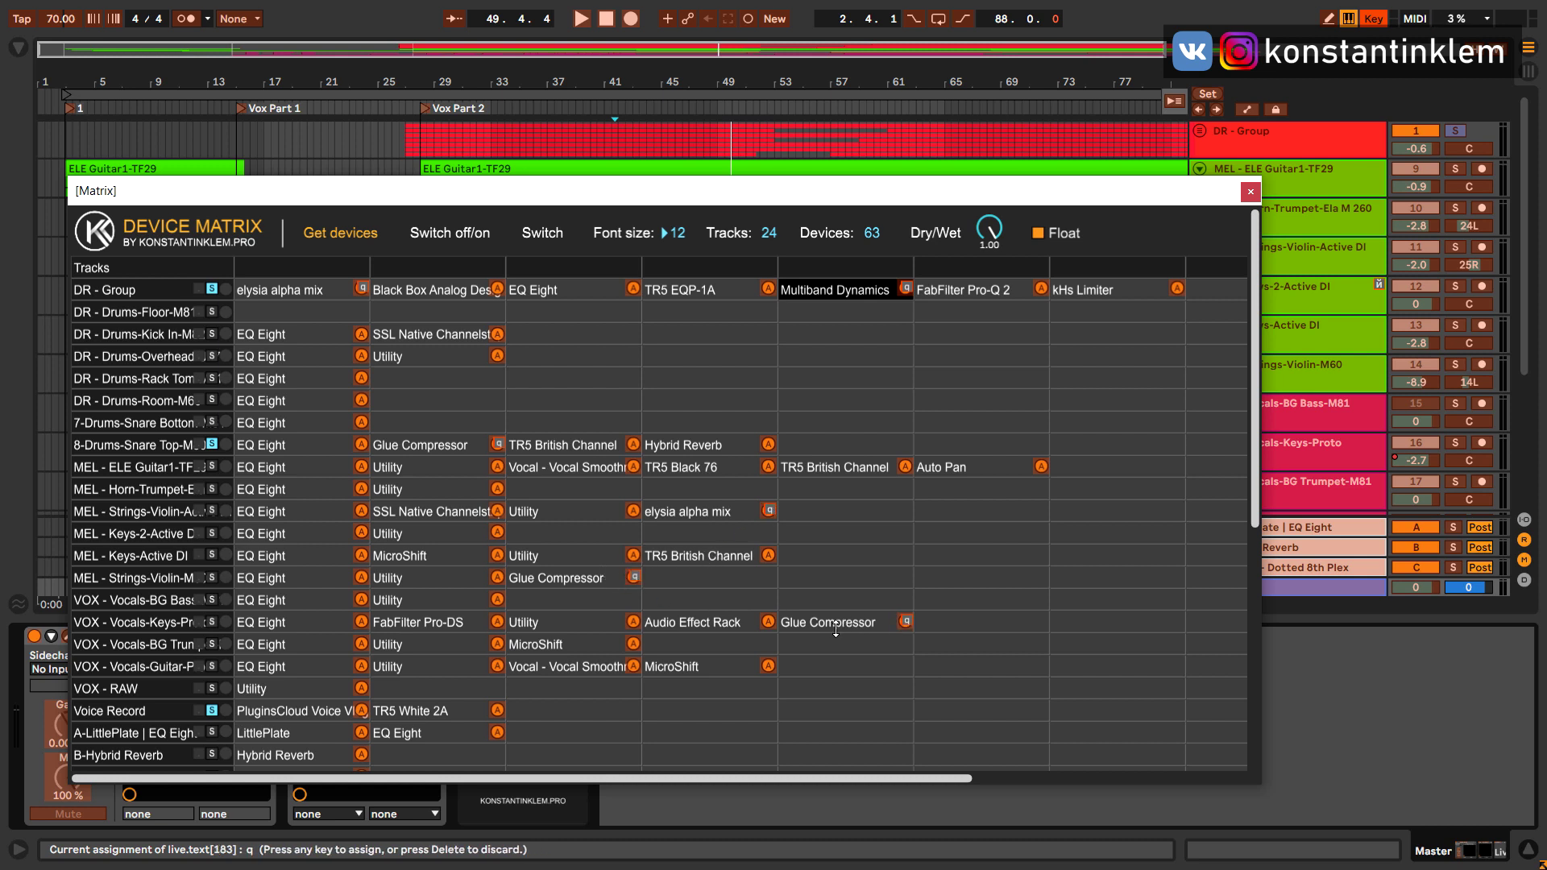
left_click(1373, 19)
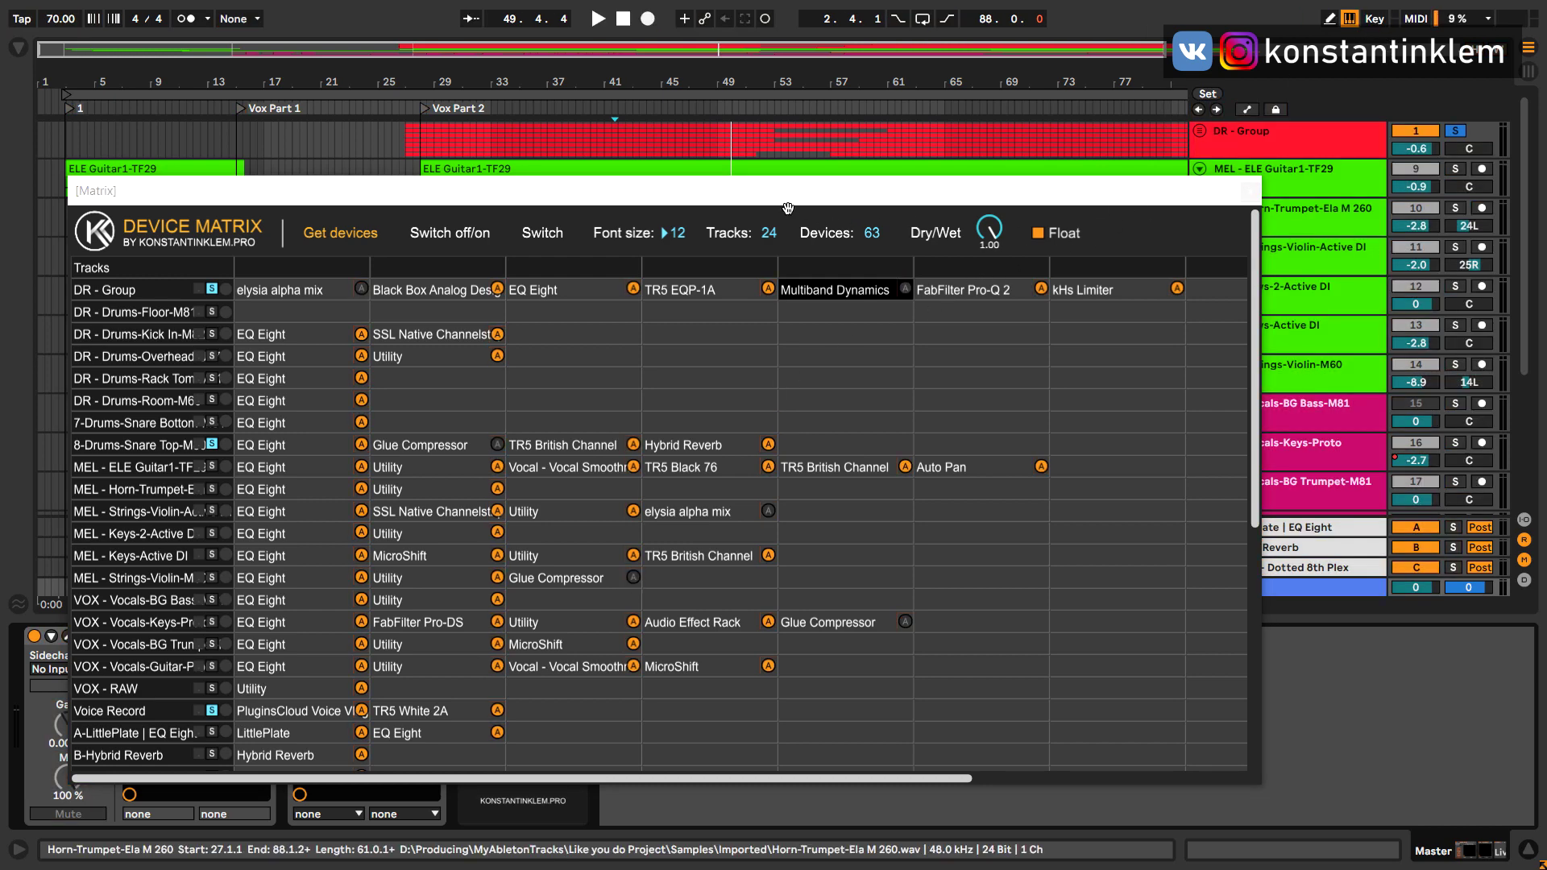
Step: Play from bar 45, focus the matrix window, and press Space to toggle the DR - Group solo
left_click(671, 110)
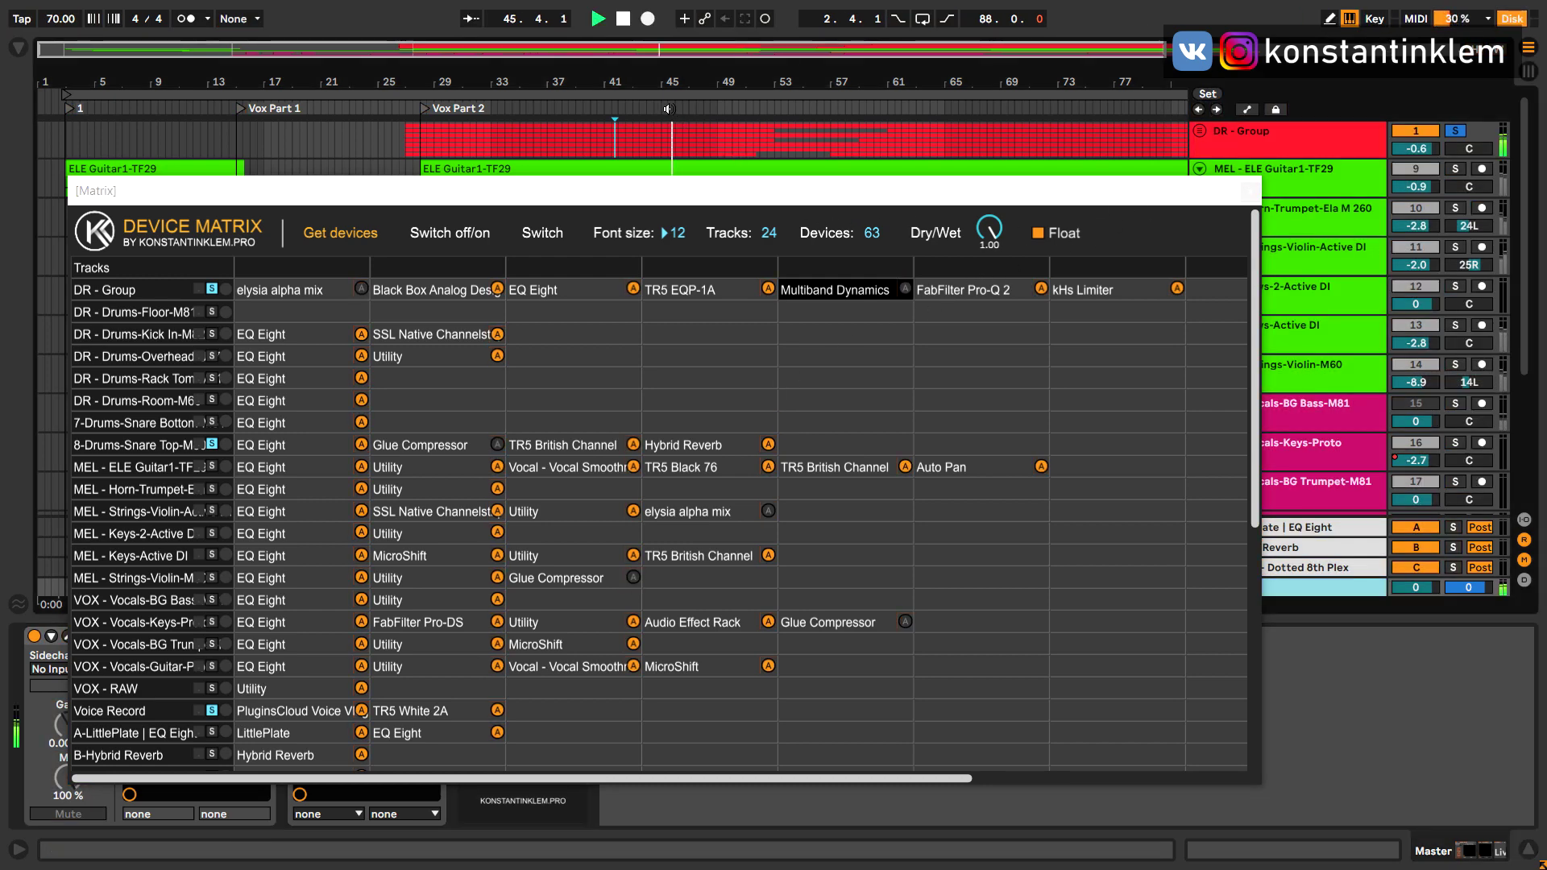
left_click(212, 289)
key("space")
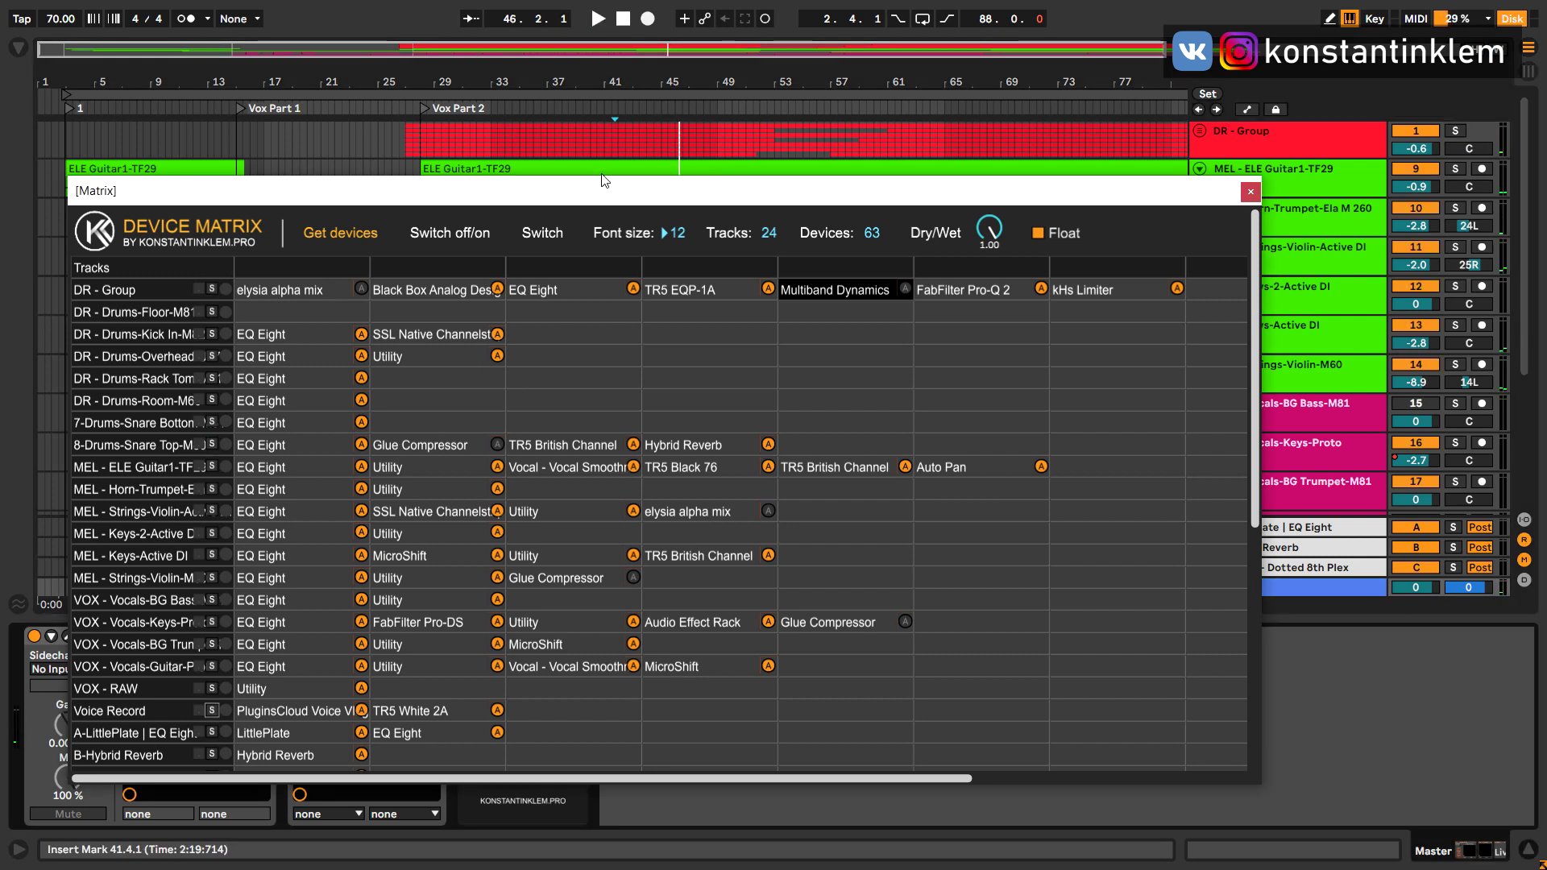
key("space")
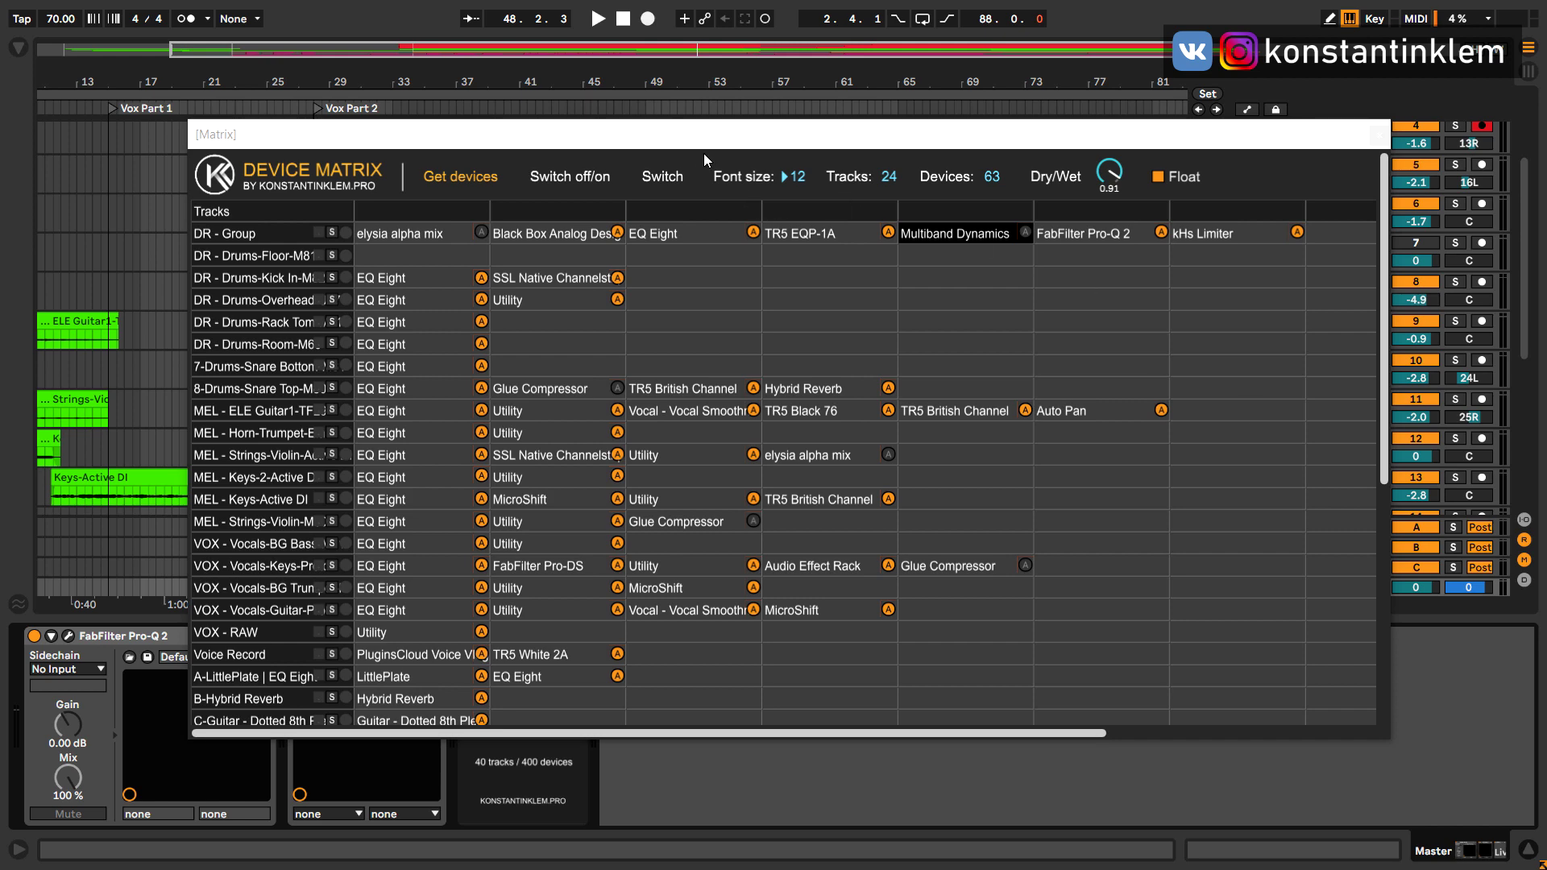
Step: Lower the matrix window, switch all 63 devices off and on twice during playback, then stop
left_click_drag(703, 153, 699, 198)
key("space")
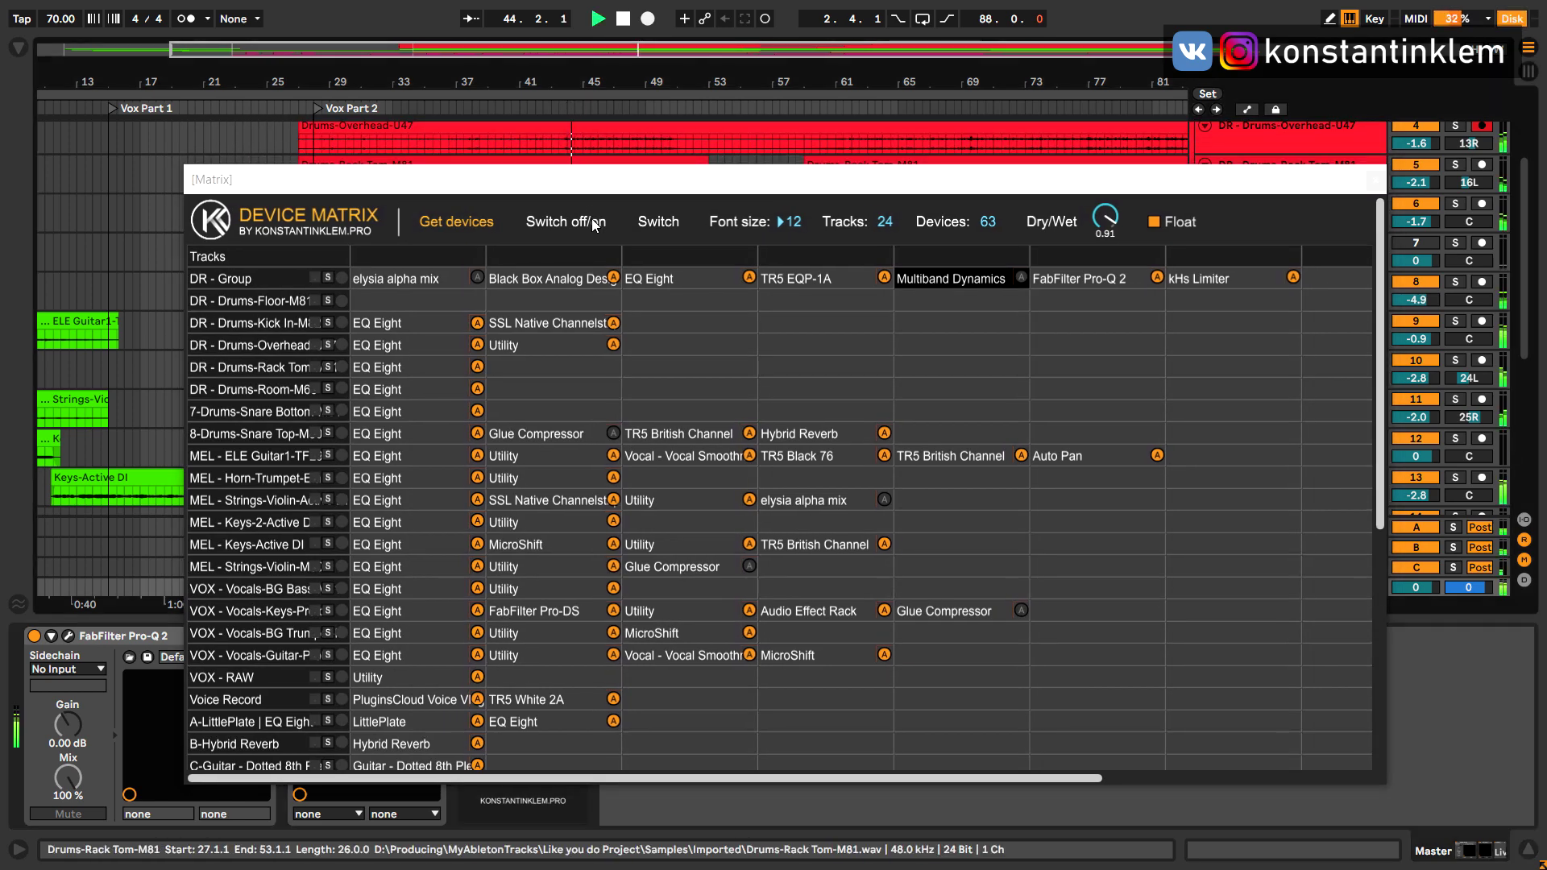
left_click(594, 224)
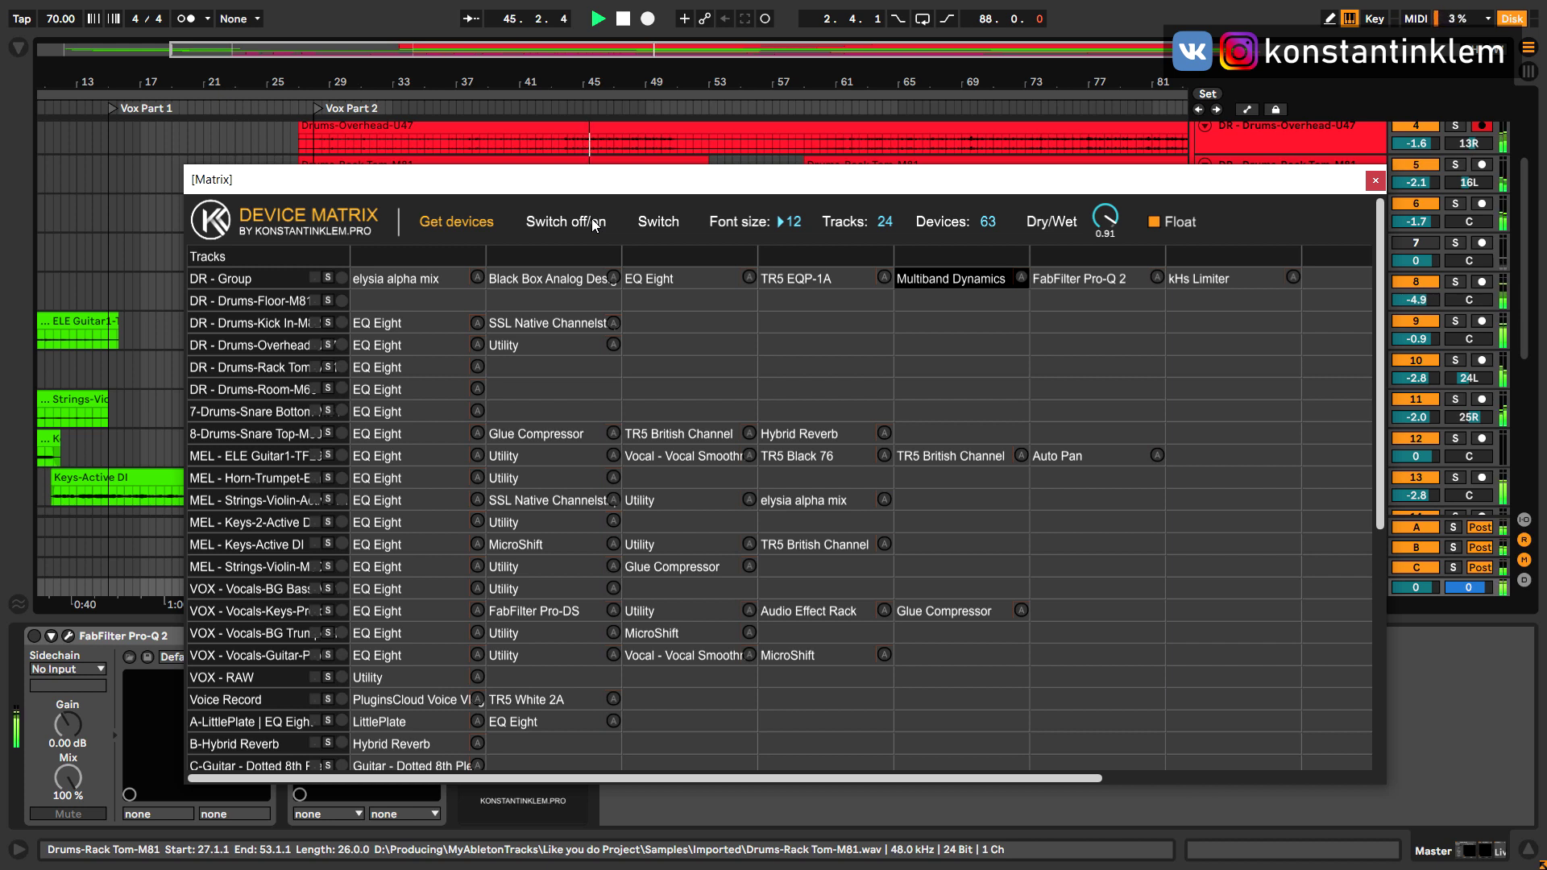
left_click(593, 224)
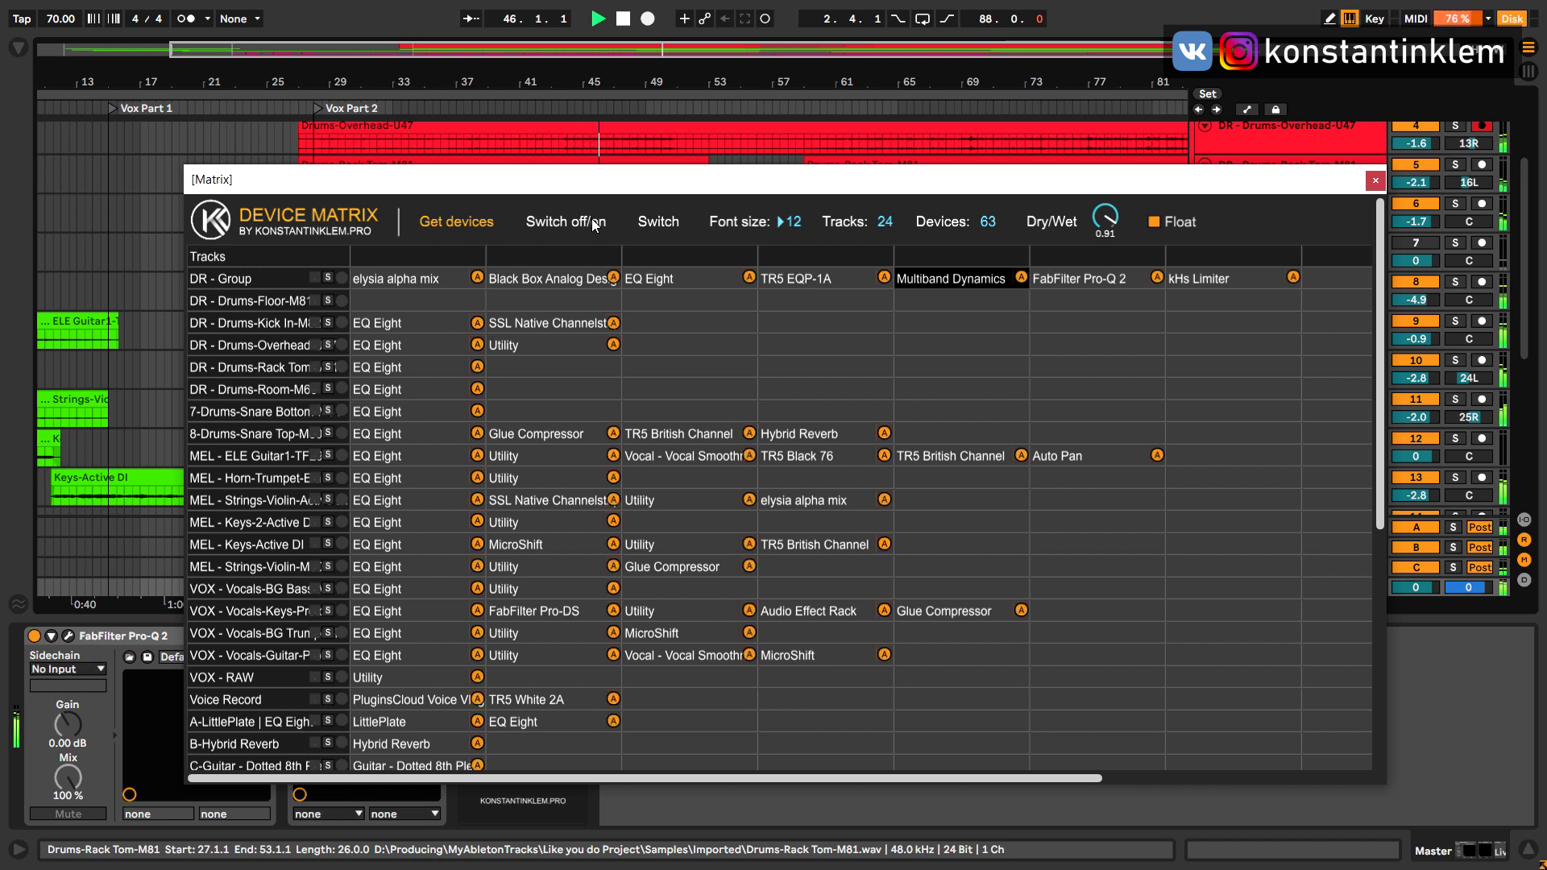
left_click(593, 224)
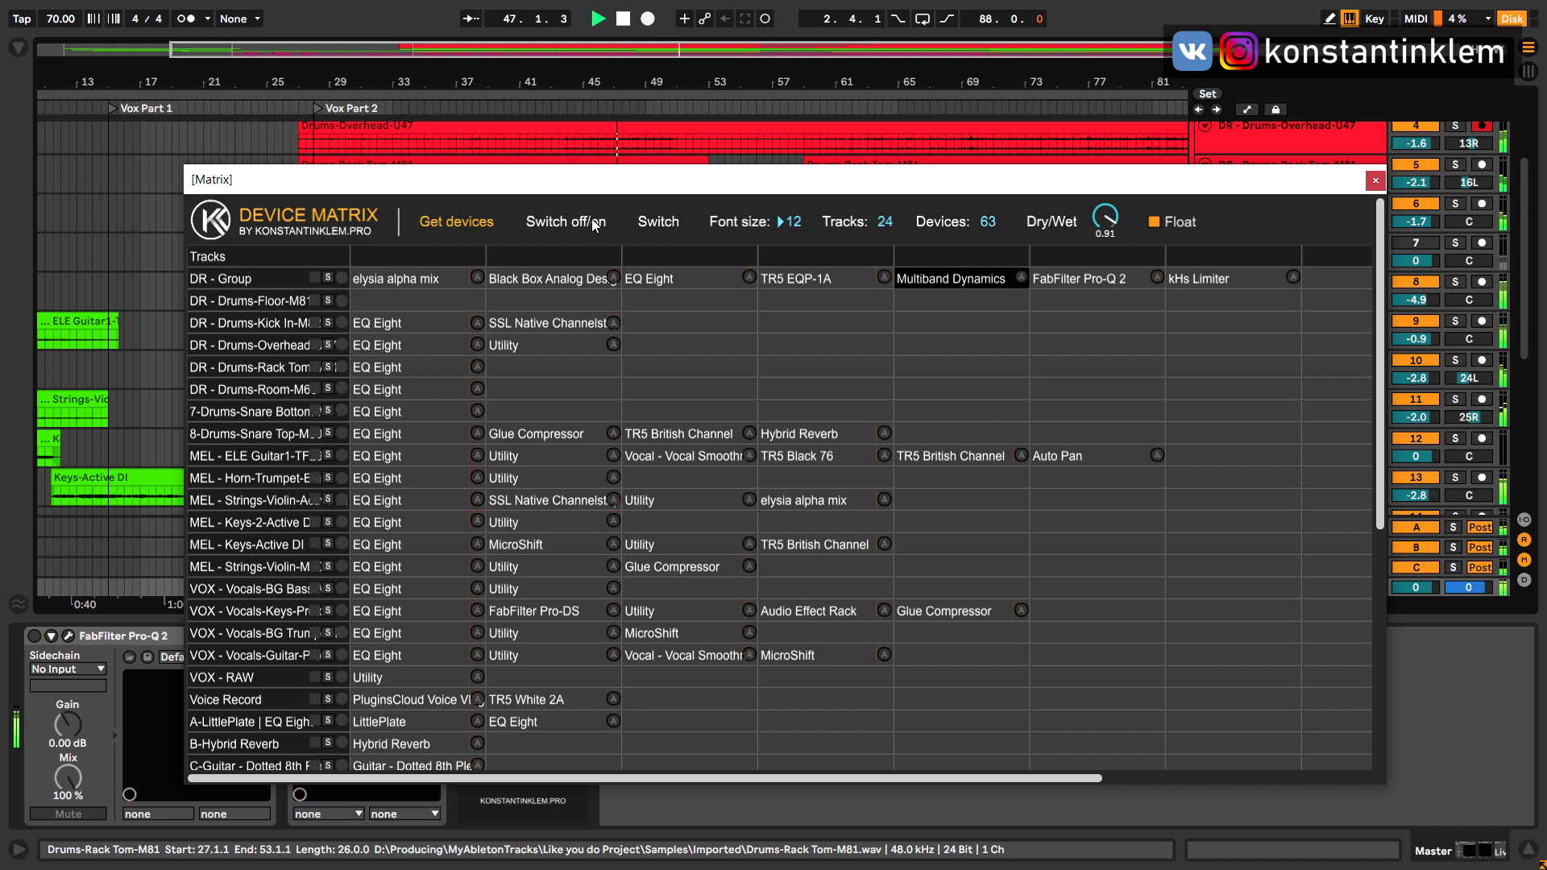
left_click(594, 224)
left_click(628, 22)
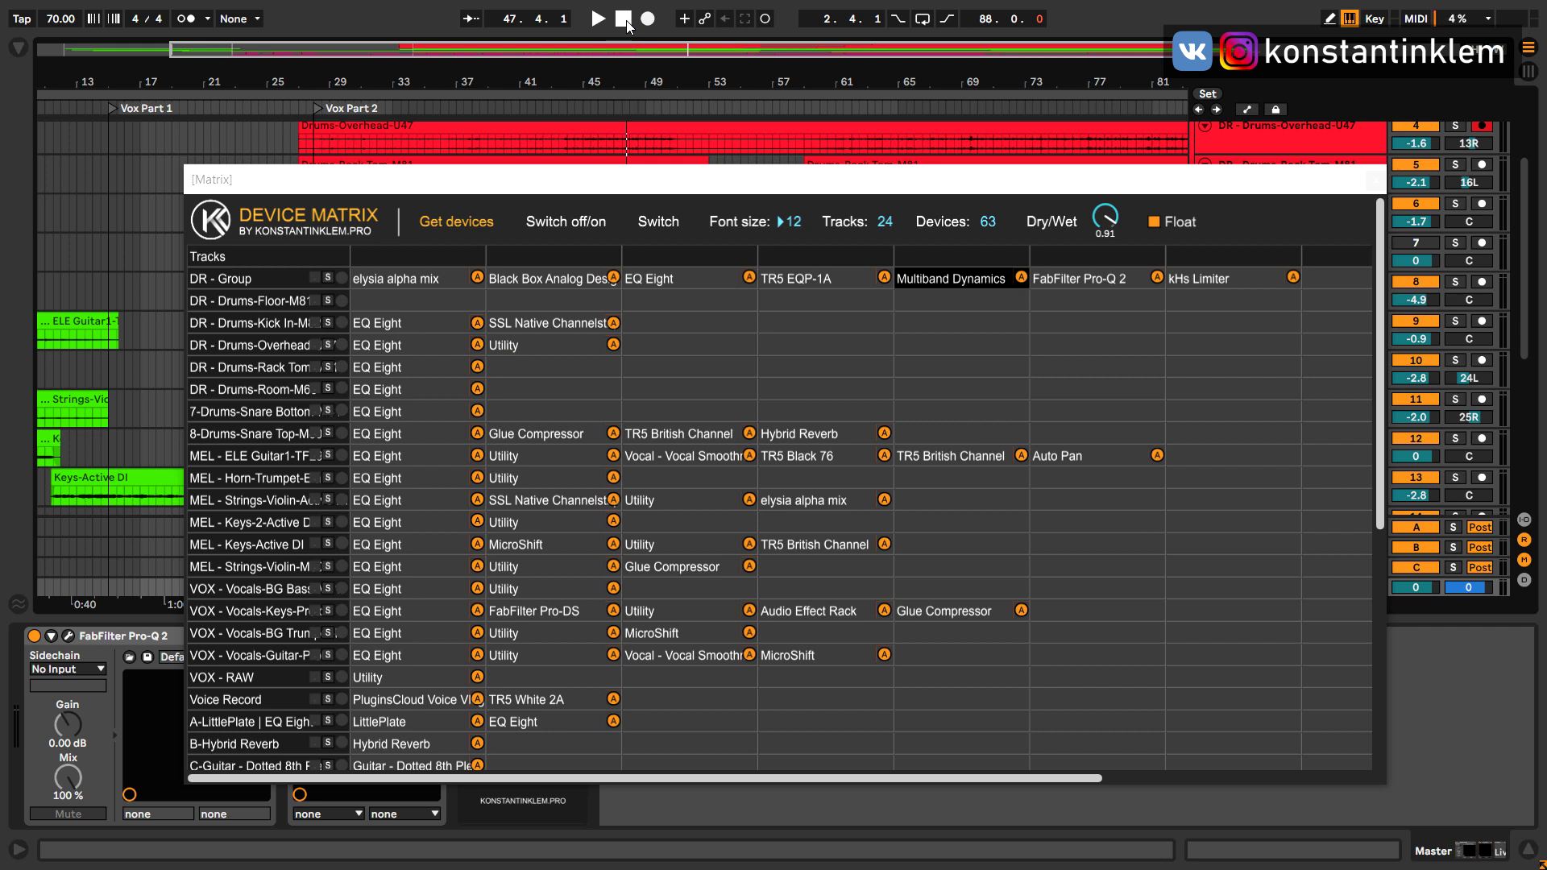
Step: Bypass the devices on the six MEL tracks, from ELE Guitar1 through Strings-Violin-M
left_click(343, 456)
left_click(343, 478)
left_click(342, 501)
left_click(342, 522)
left_click(342, 544)
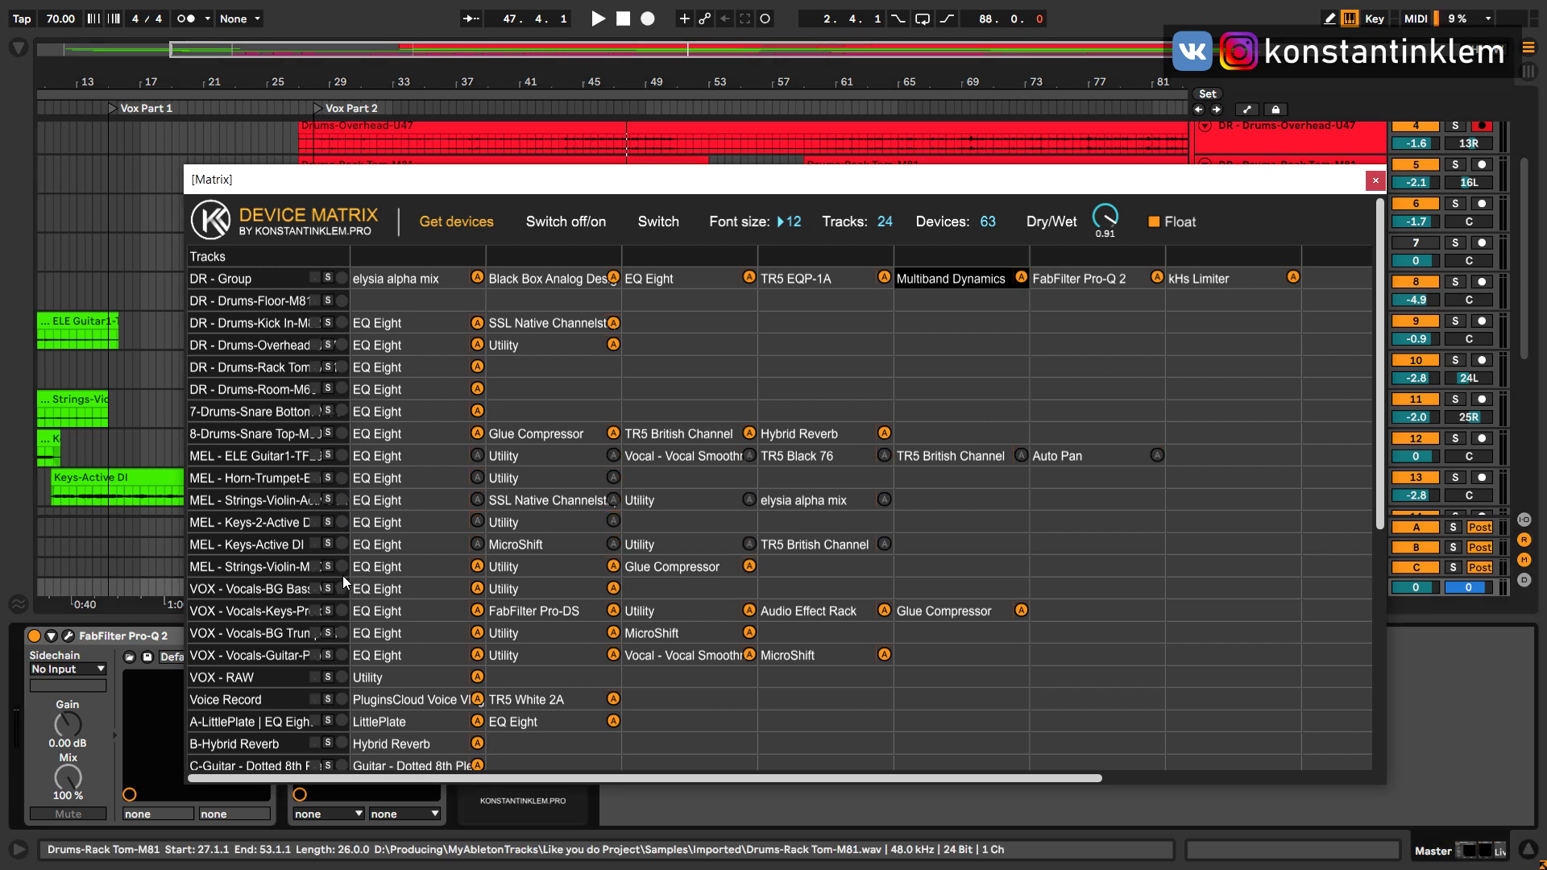
left_click(341, 575)
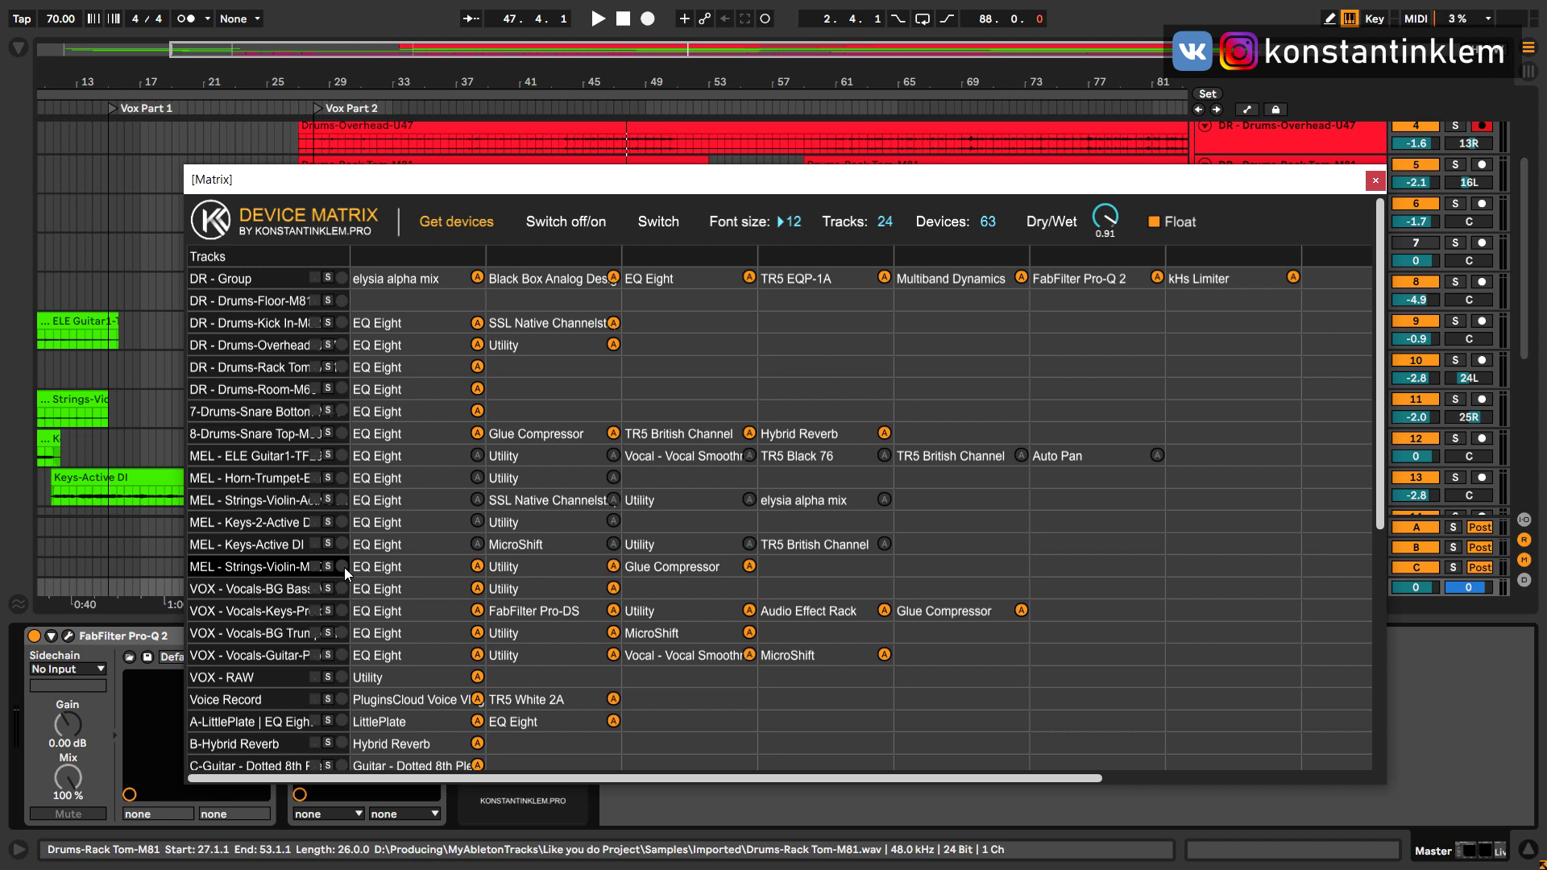
left_click(345, 567)
Step: During playback, invert all device on/off states four times with Switch, then stop playback
key("space")
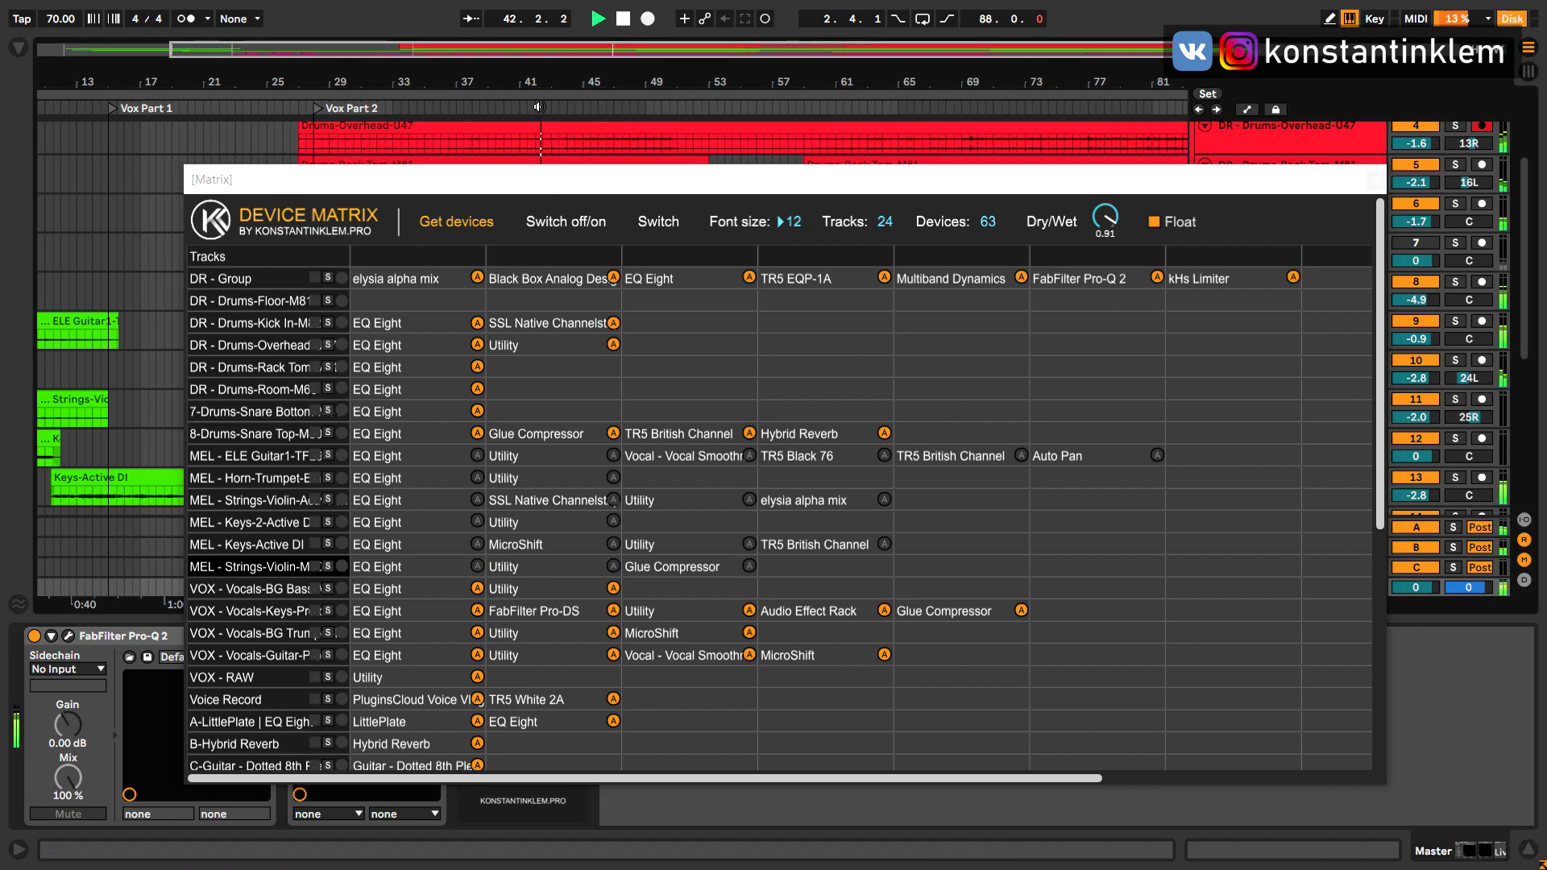
left_click(651, 224)
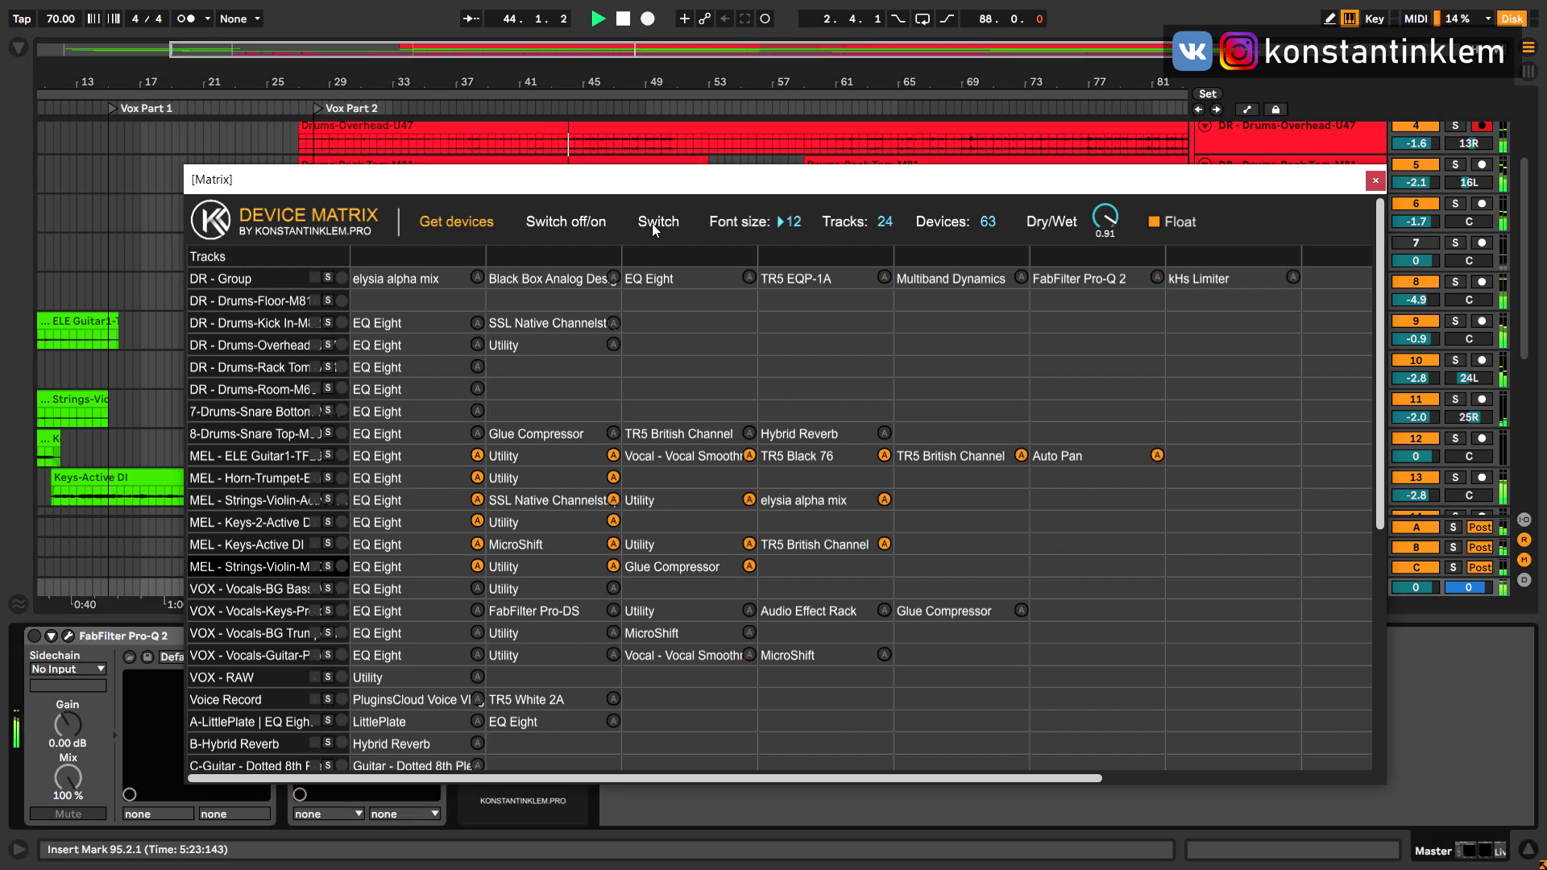
left_click(651, 224)
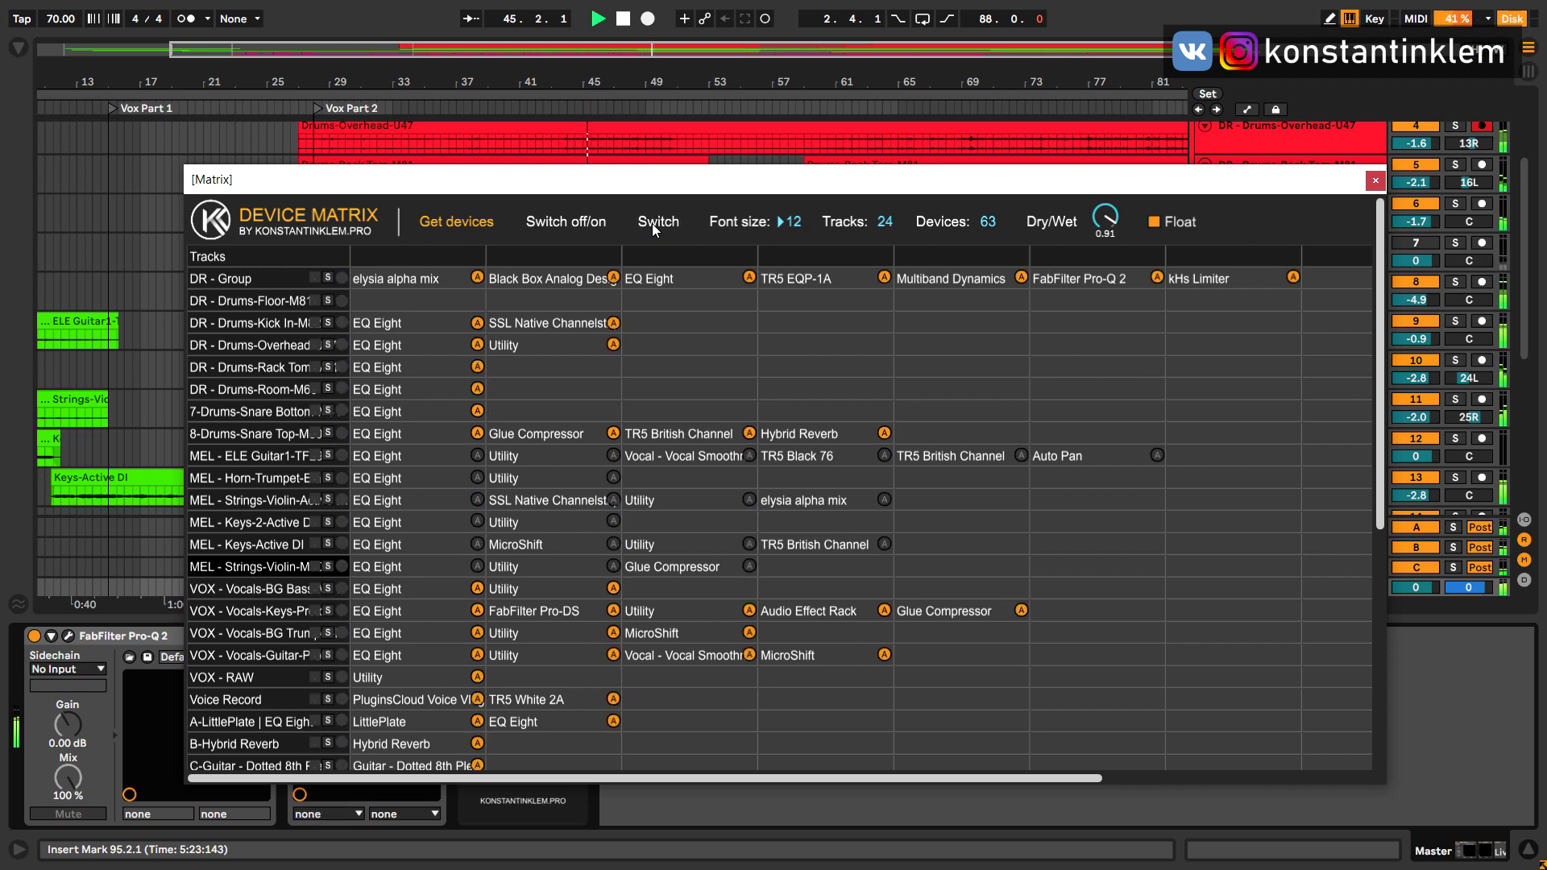
left_click(651, 224)
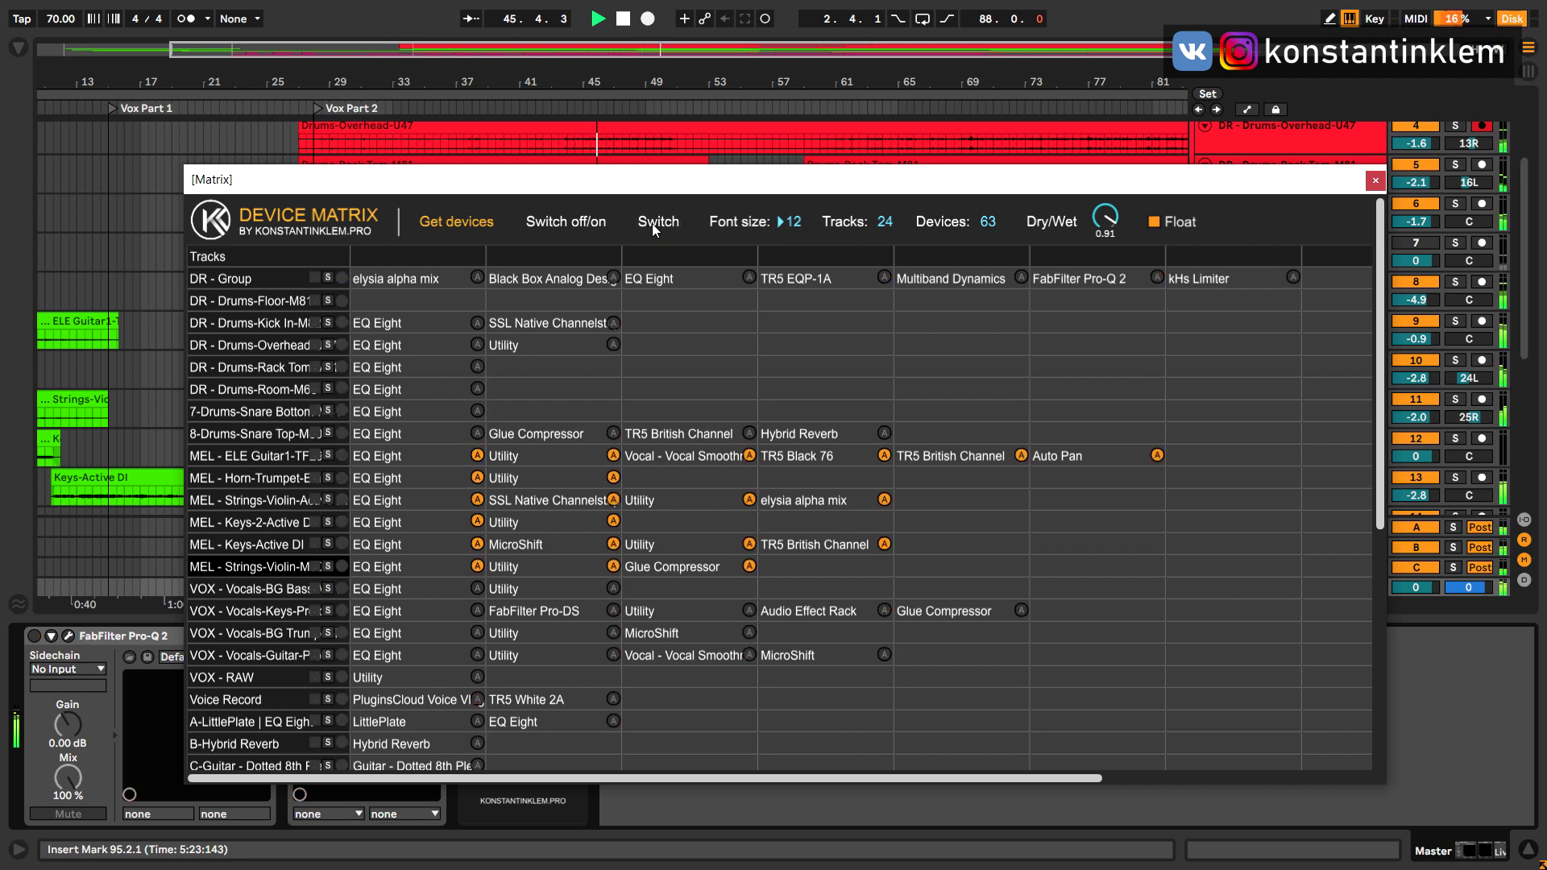
left_click(651, 224)
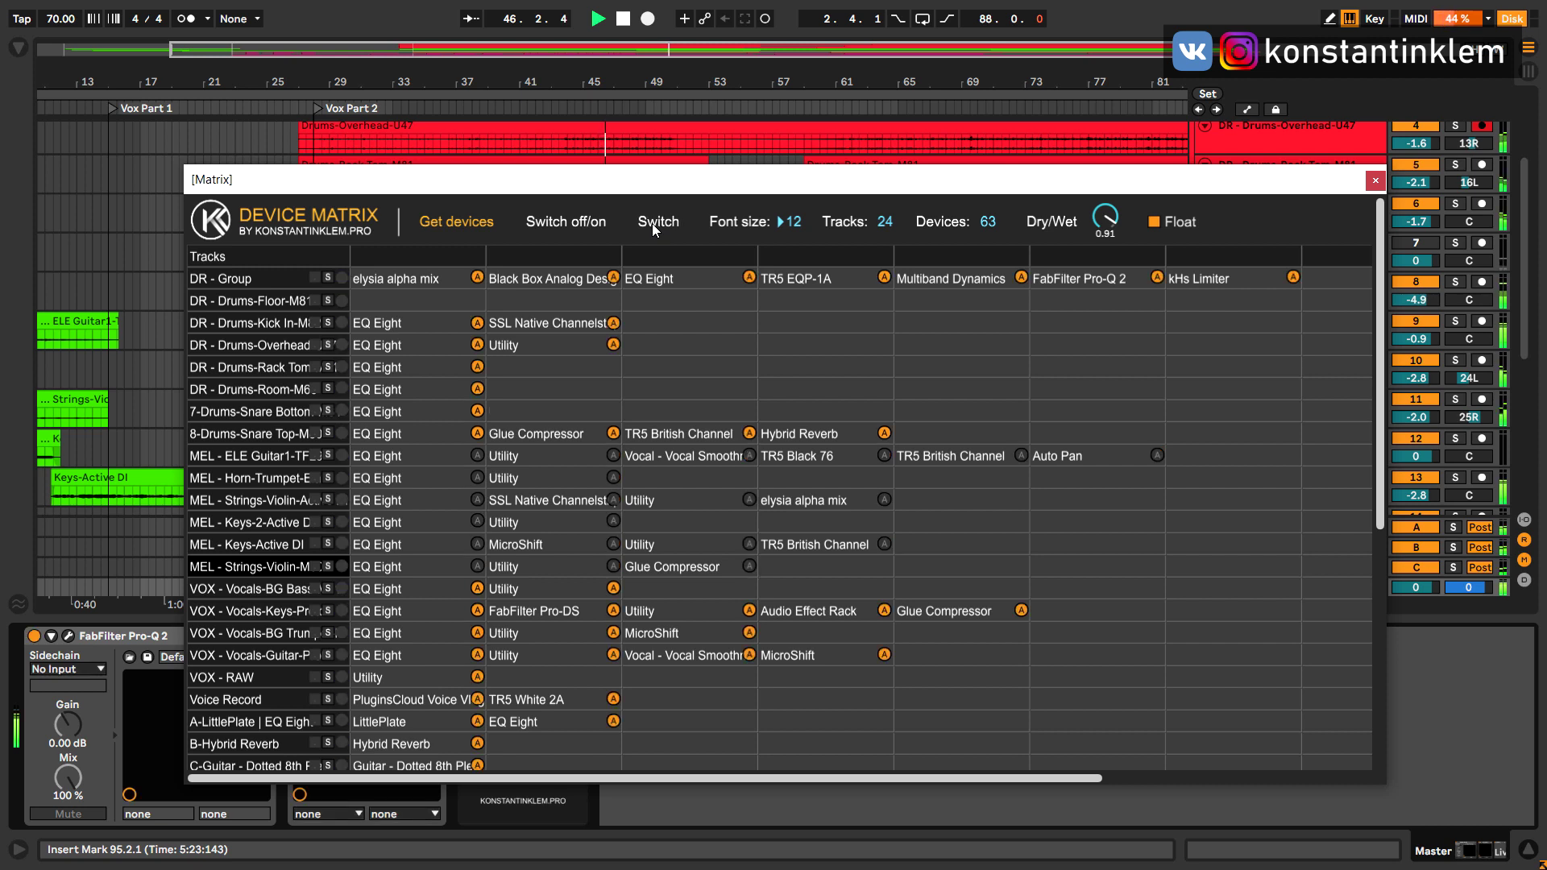
left_click(694, 113)
key("space")
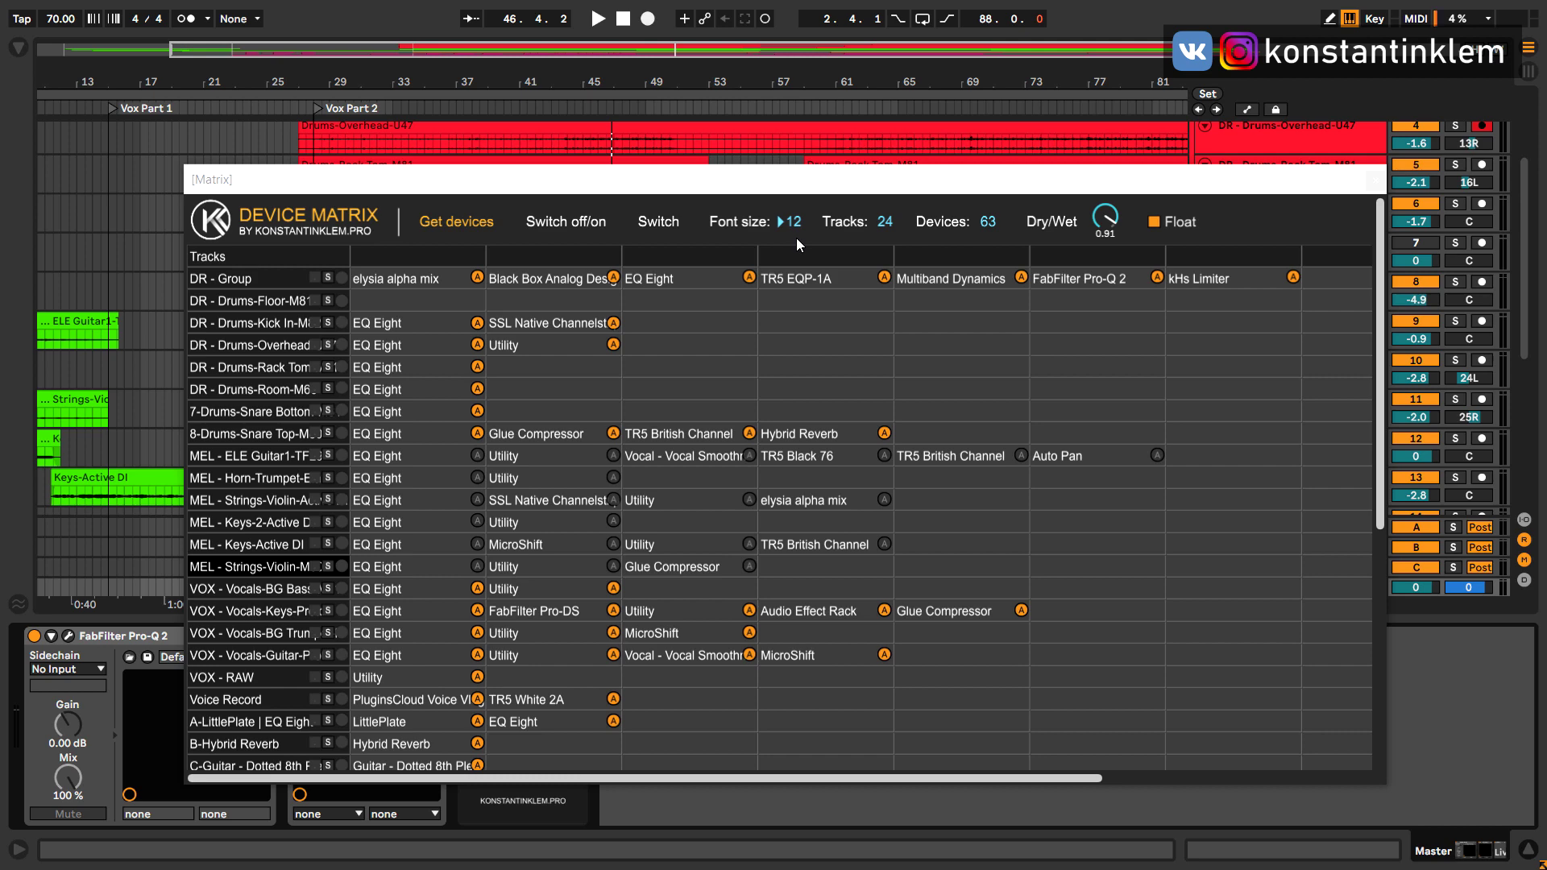
Step: Raise the Device Matrix font size from 12 to 14
left_click_drag(796, 238, 797, 229)
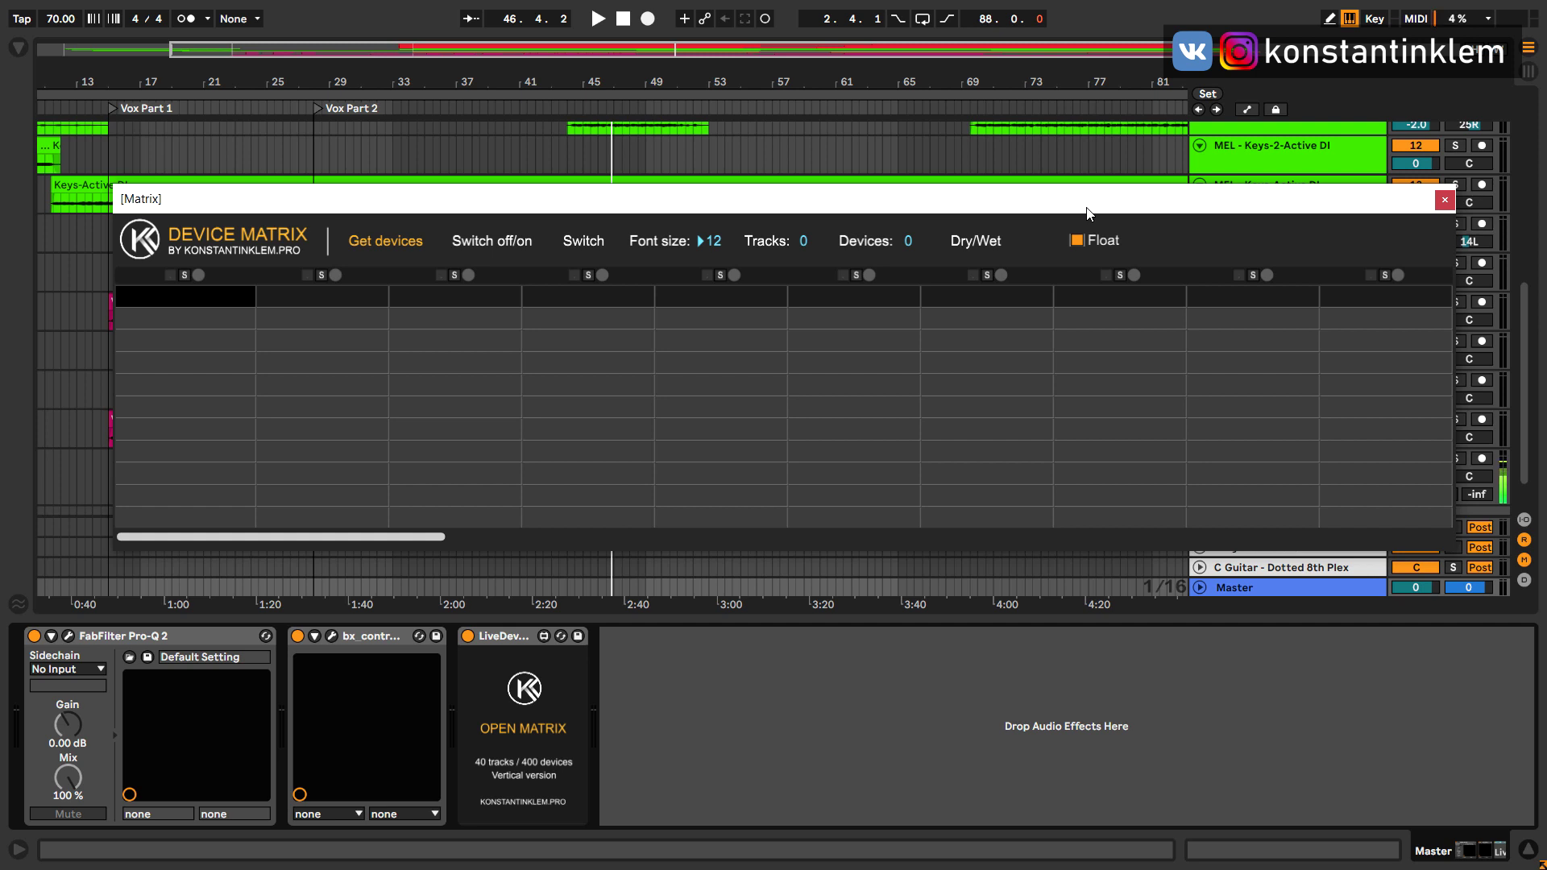
Step: Run Get devices to list 24 tracks and 63 devices in columns
left_click(395, 243)
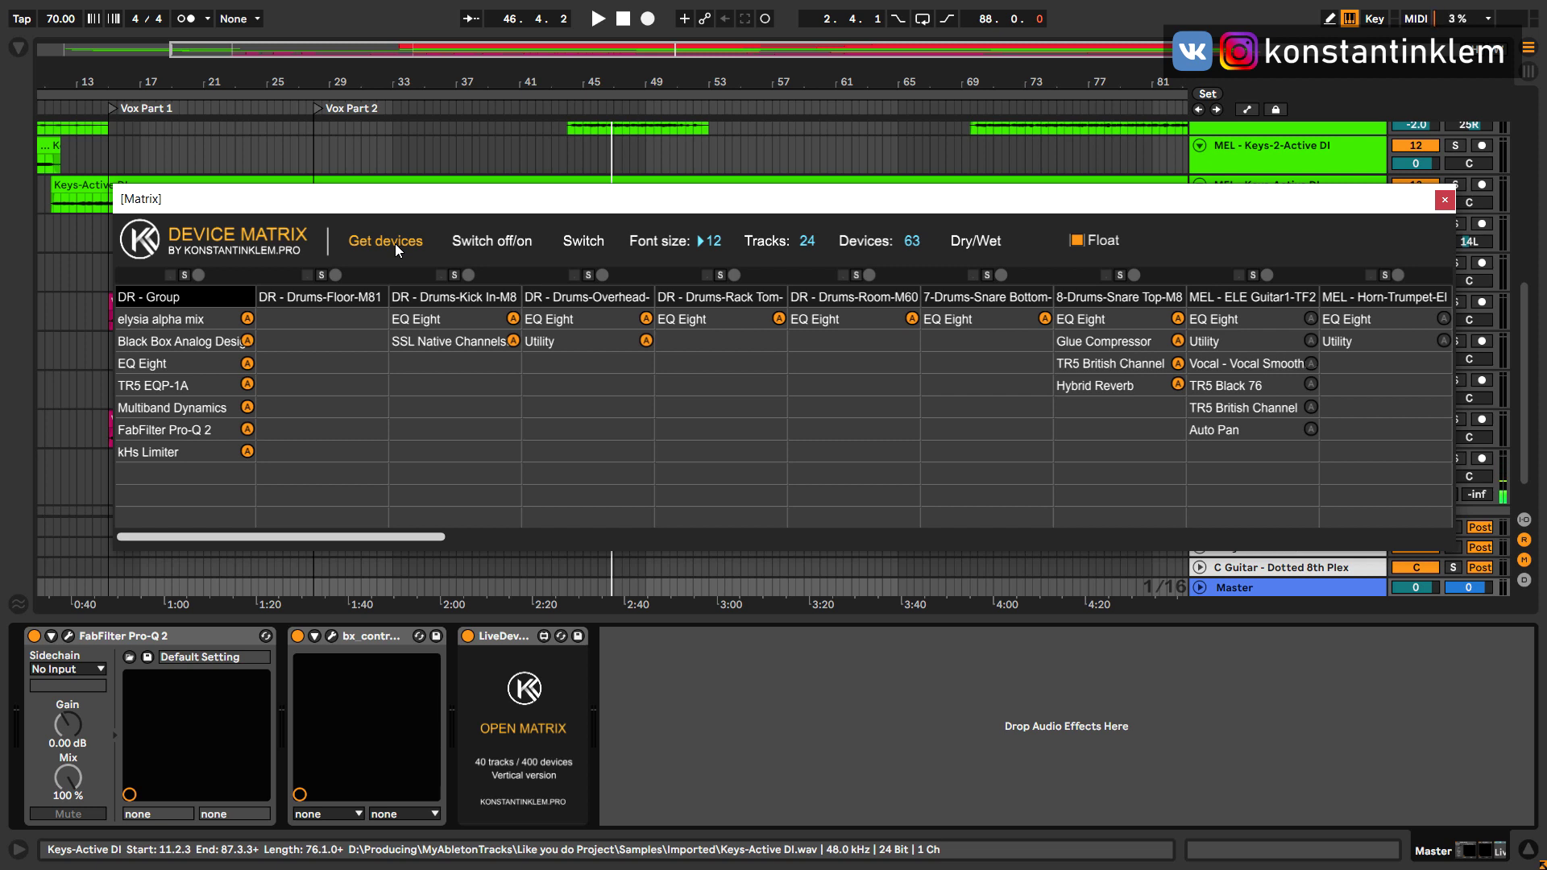
left_click(395, 243)
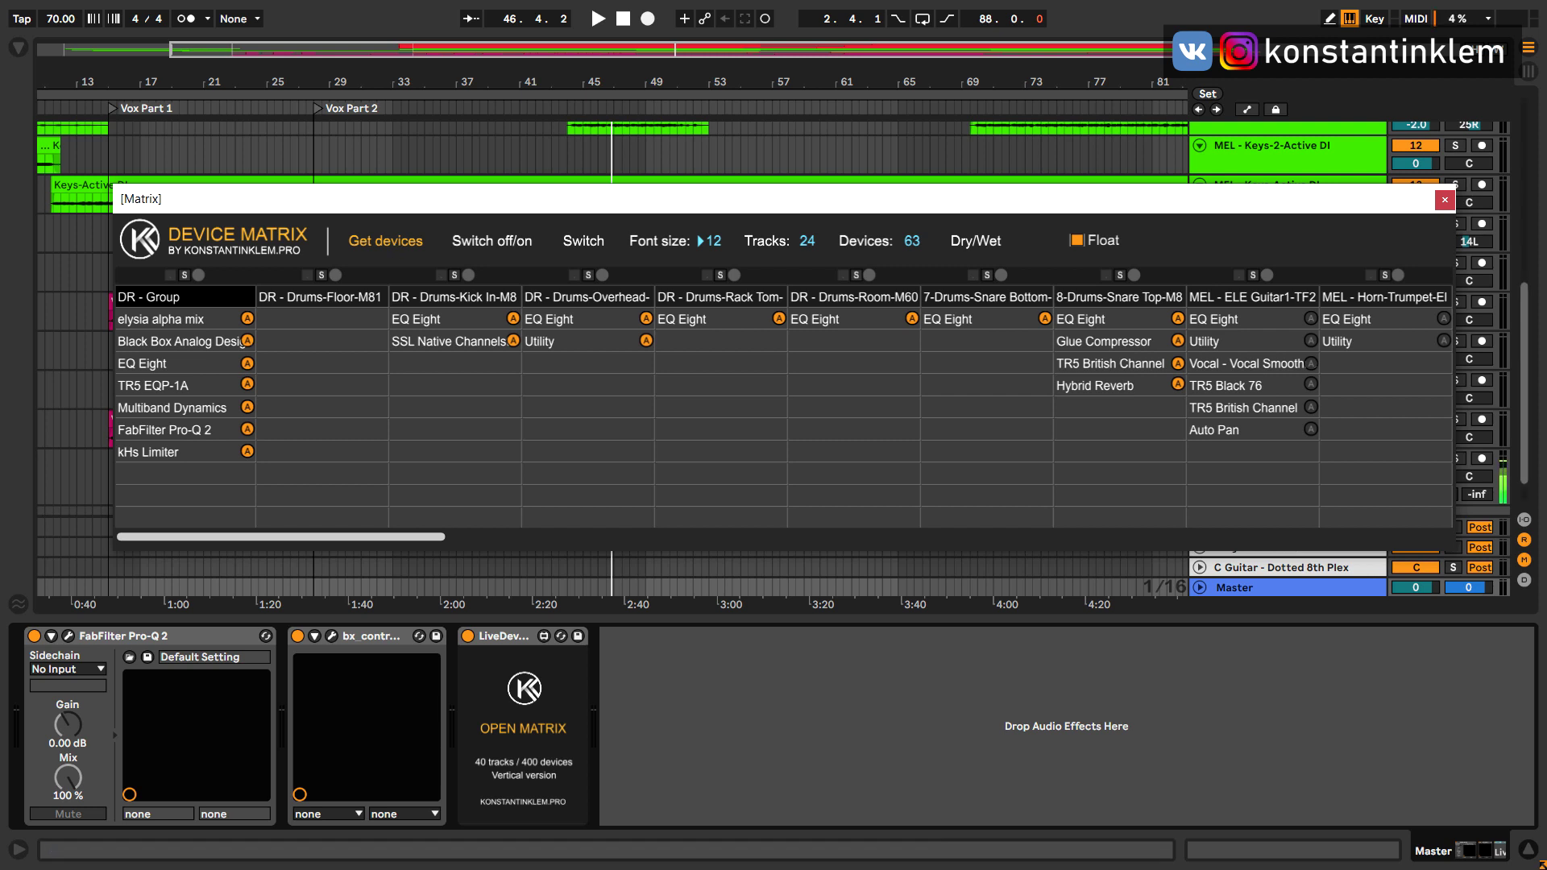